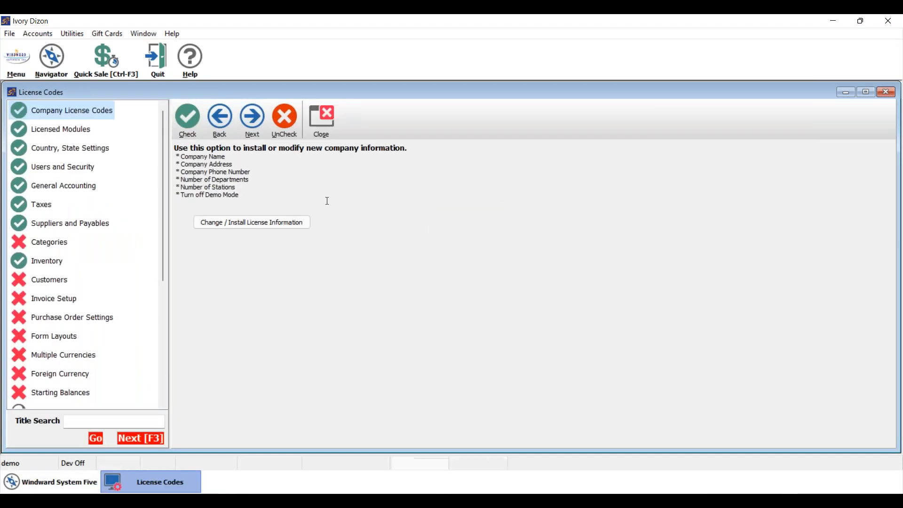
- Review the A/P Discounts and A/P Advances pages of the Suppliers and Payables setup
{"action": "left_click", "coordinate": [72, 226]}
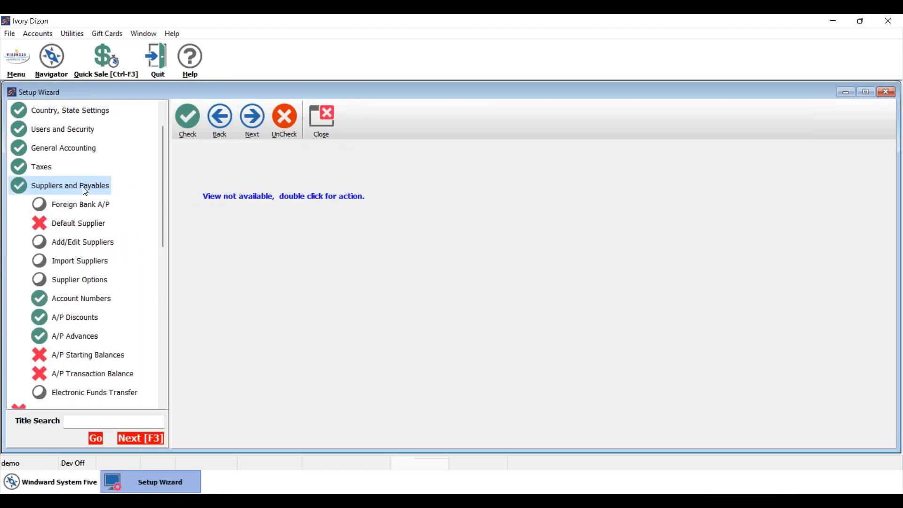
{"action": "left_click", "coordinate": [84, 319]}
{"action": "left_click", "coordinate": [85, 337]}
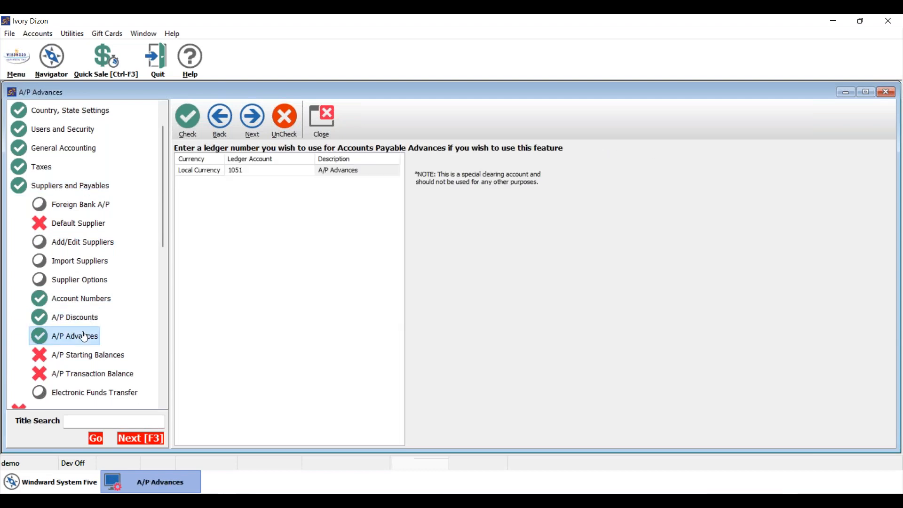
{"action": "left_click", "coordinate": [86, 318]}
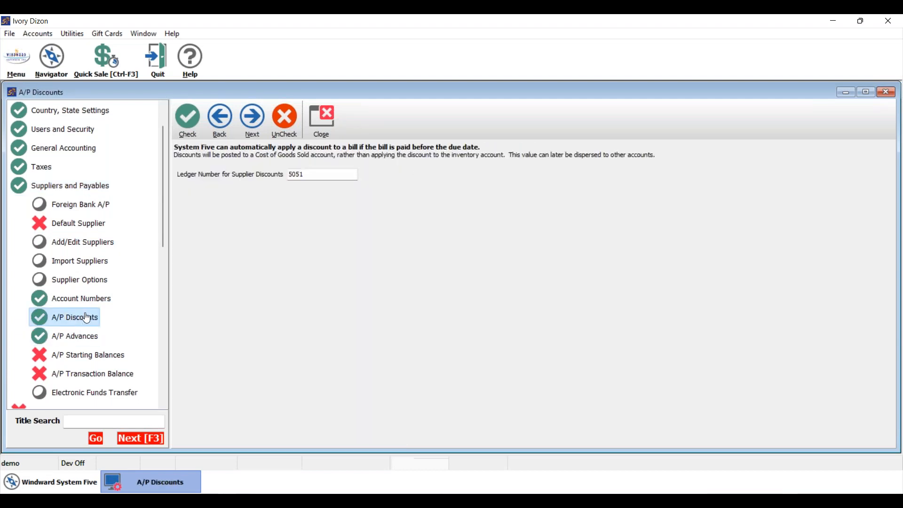
{"action": "left_click", "coordinate": [88, 337]}
{"action": "left_click", "coordinate": [81, 320]}
- Check the ledger number for supplier discounts and the local-currency ledger account for A/P Advances
{"action": "left_click_drag", "start_coordinate": [312, 175], "coordinate": [284, 177]}
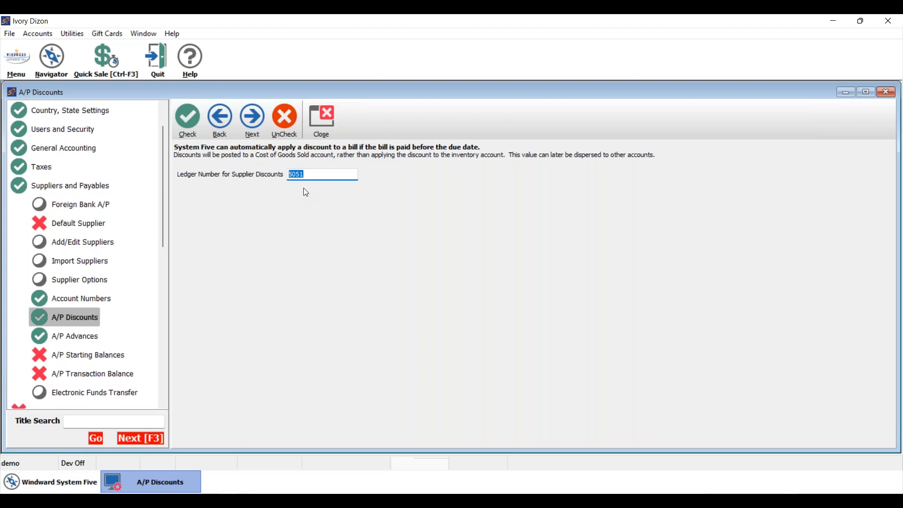
{"action": "left_click", "coordinate": [324, 175]}
{"action": "left_click_drag", "start_coordinate": [316, 174], "coordinate": [272, 175]}
{"action": "left_click", "coordinate": [89, 341]}
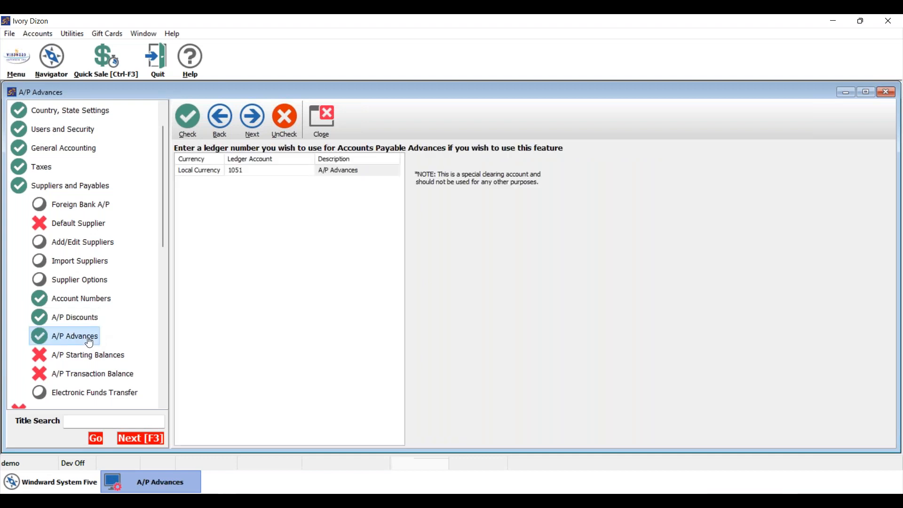
{"action": "left_click", "coordinate": [257, 174]}
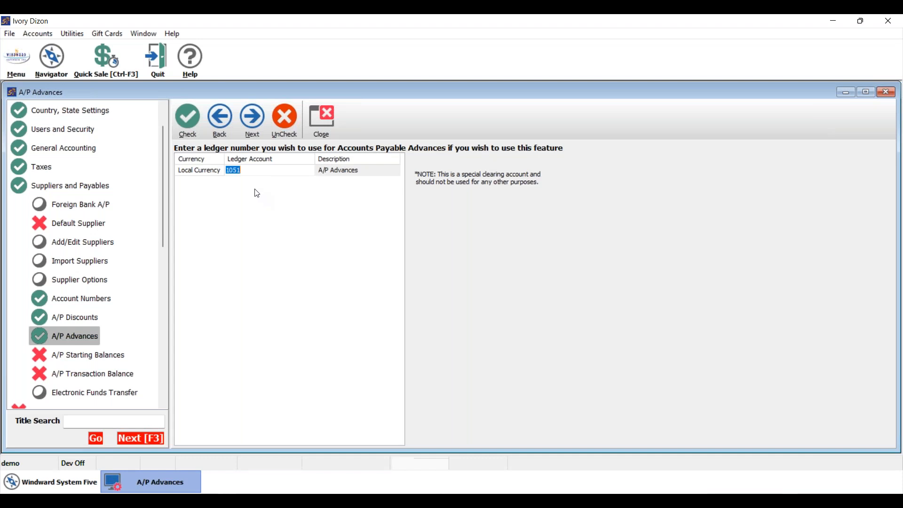
- Open the Chart of Accounts from the General Ledger's ledger numbers
{"action": "left_click", "coordinate": [52, 74]}
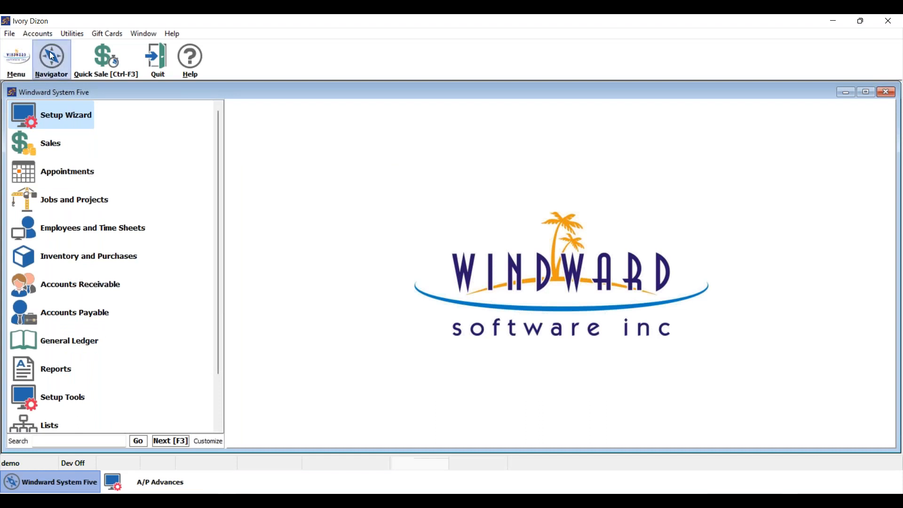
{"action": "left_click", "coordinate": [74, 340]}
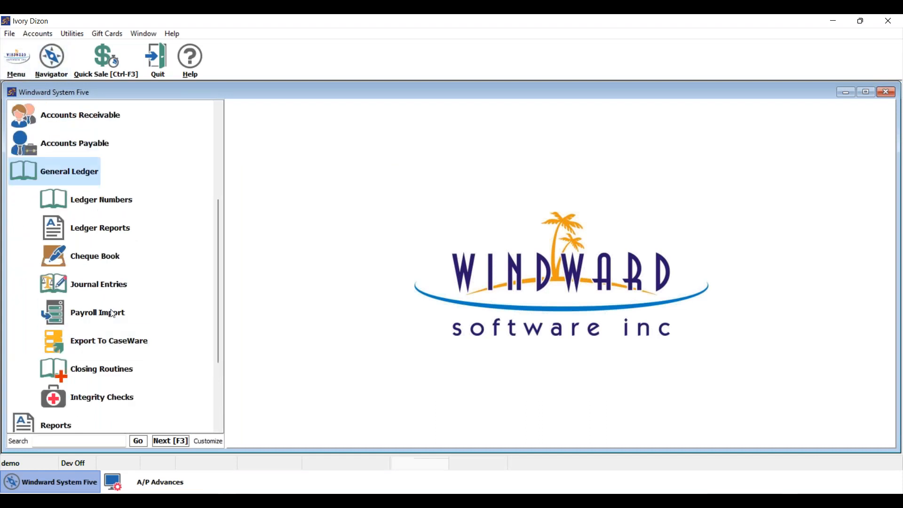
{"action": "left_click", "coordinate": [100, 202]}
{"action": "left_click", "coordinate": [140, 232]}
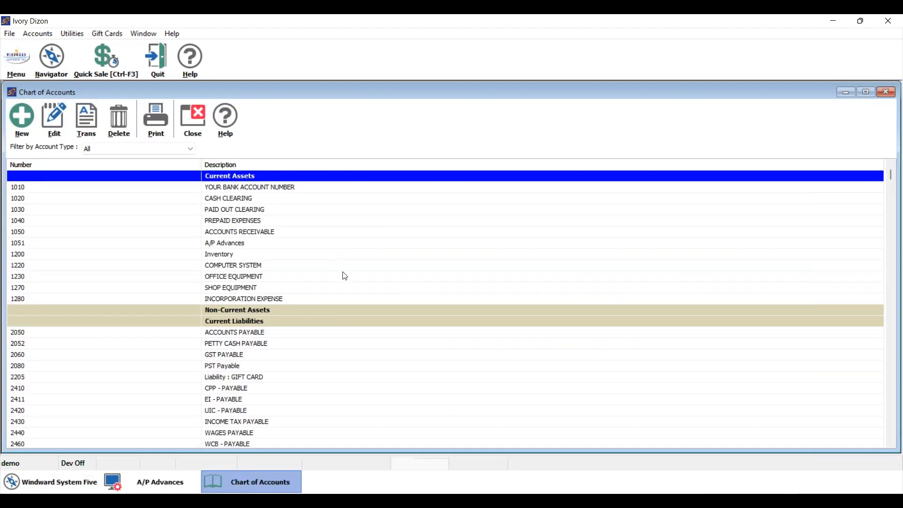
- Examine the account numbers and descriptions listed in the Chart of Accounts
{"action": "key", "text": "Down"}
{"action": "key", "text": "Down"}
{"action": "key", "text": "Down"}
{"action": "key", "text": "Down"}
{"action": "key", "text": "Down"}
{"action": "key", "text": "Down"}
{"action": "key", "text": "Down"}
{"action": "key", "text": "Down"}
{"action": "key", "text": "Down"}
{"action": "key", "text": "Down"}
{"action": "key", "text": "Down"}
{"action": "key", "text": "Down"}
{"action": "key", "text": "Down"}
{"action": "key", "text": "Down"}
{"action": "key", "text": "Up"}
{"action": "key", "text": "Up"}
{"action": "key", "text": "Up"}
{"action": "key", "text": "Up"}
{"action": "key", "text": "Up"}
{"action": "key", "text": "Up"}
{"action": "key", "text": "Up"}
{"action": "key", "text": "Up"}
{"action": "key", "text": "Up"}
{"action": "key", "text": "Up"}
{"action": "key", "text": "Up"}
{"action": "key", "text": "Up"}
{"action": "key", "text": "Up"}
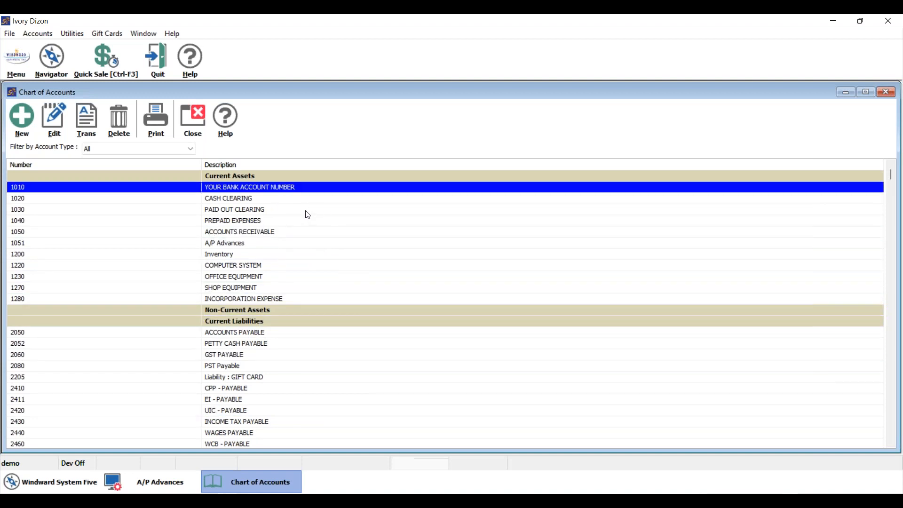
- Start a blank new ledger account from the Chart of Accounts, minimize it, and return to the A/P Advances setup
{"action": "left_click", "coordinate": [18, 117]}
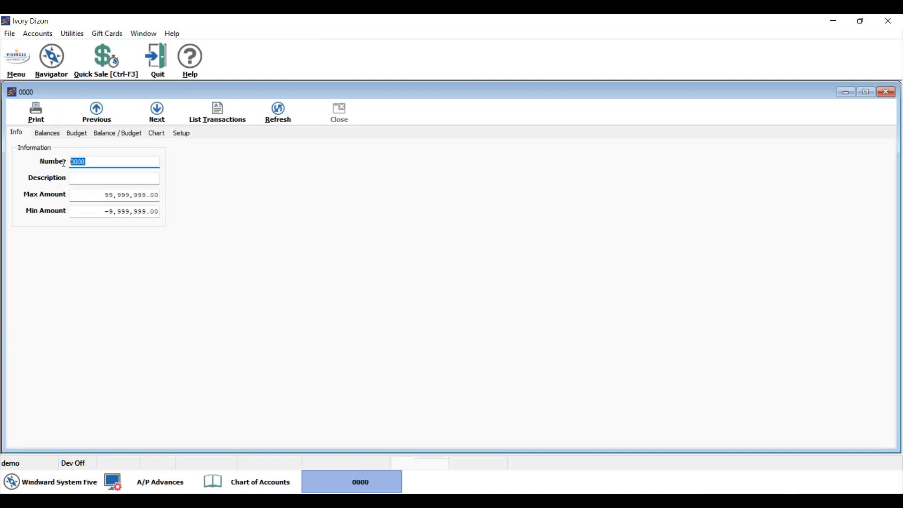
{"action": "left_click", "coordinate": [90, 179]}
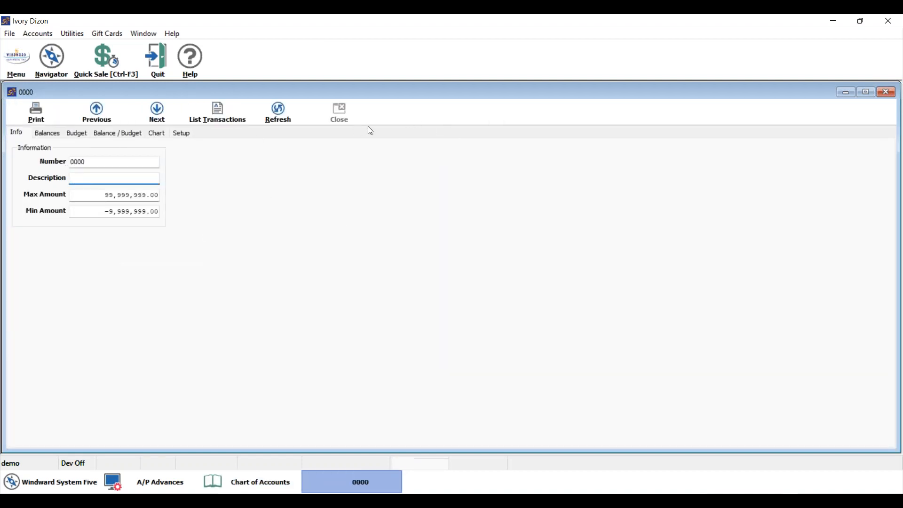
{"action": "left_click", "coordinate": [847, 94]}
{"action": "left_click", "coordinate": [297, 265]}
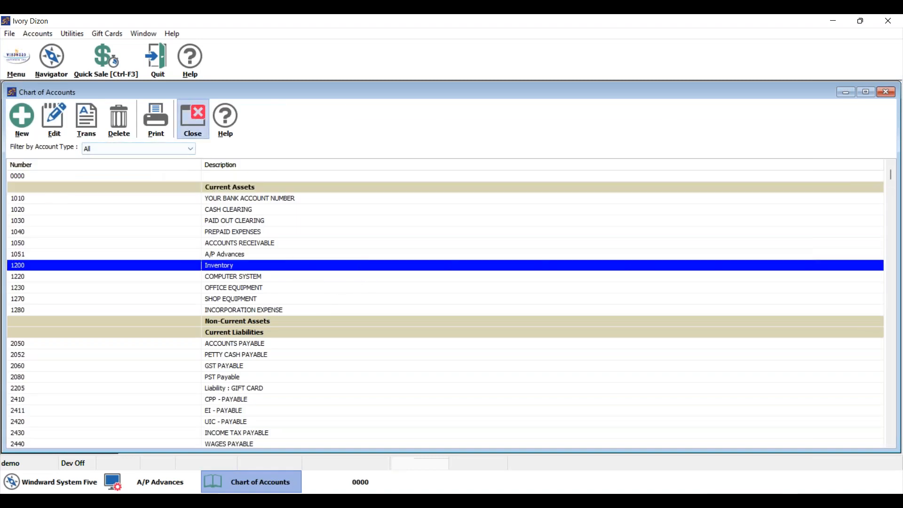
{"action": "left_click", "coordinate": [192, 120]}
{"action": "left_click", "coordinate": [163, 482]}
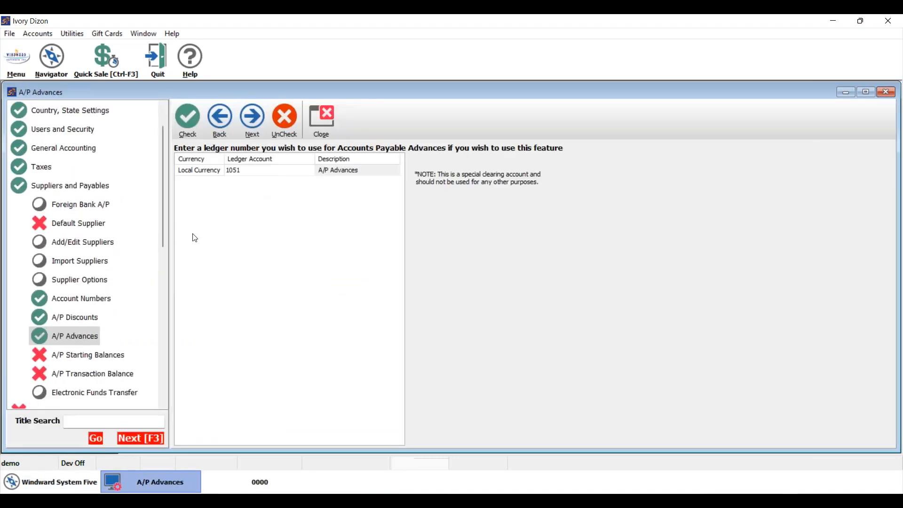
- Compare the ledger accounts assigned on the A/P Discounts and A/P Advances setup pages again
{"action": "left_click", "coordinate": [102, 319]}
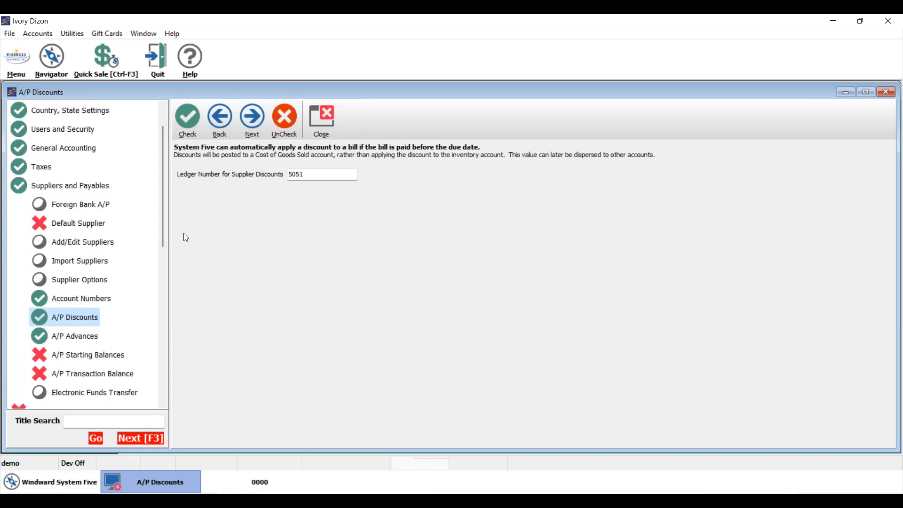
{"action": "left_click", "coordinate": [90, 337]}
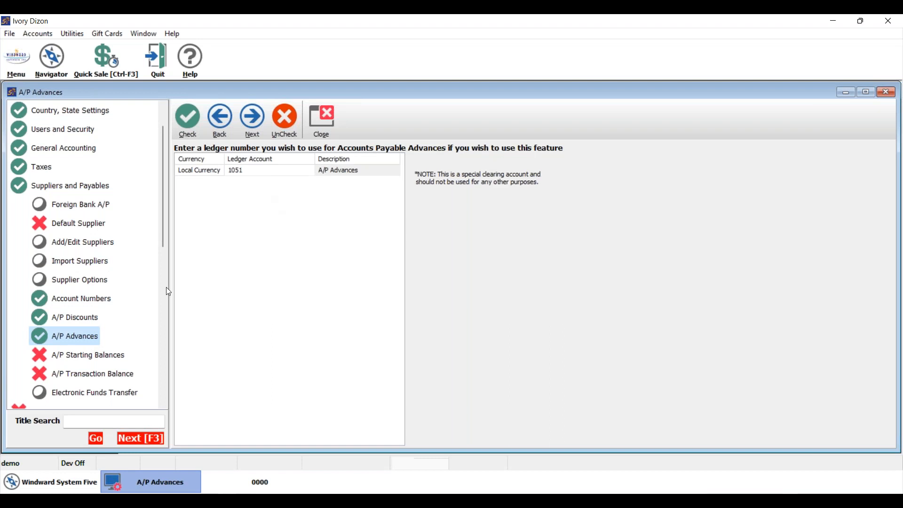
{"action": "left_click", "coordinate": [84, 314]}
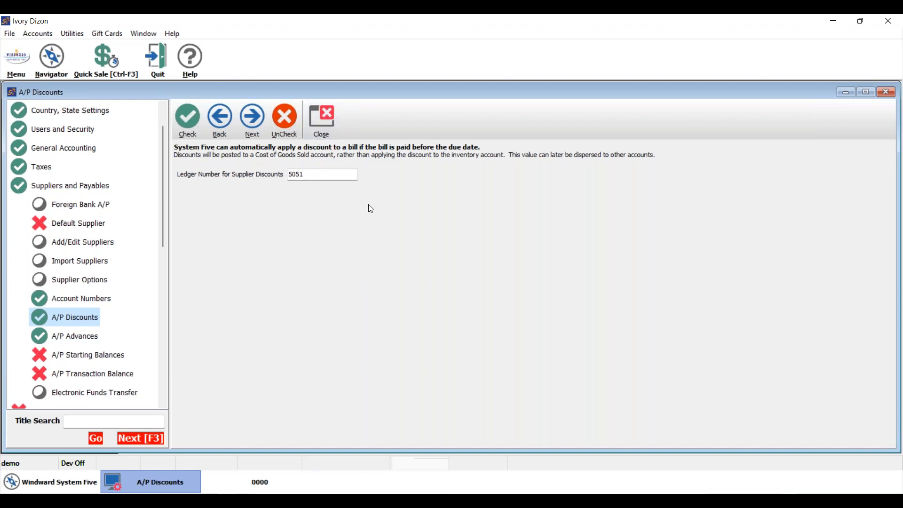
- Find Supplier B among the recent Accounts Payable suppliers and open its financial details
{"action": "left_click", "coordinate": [64, 483]}
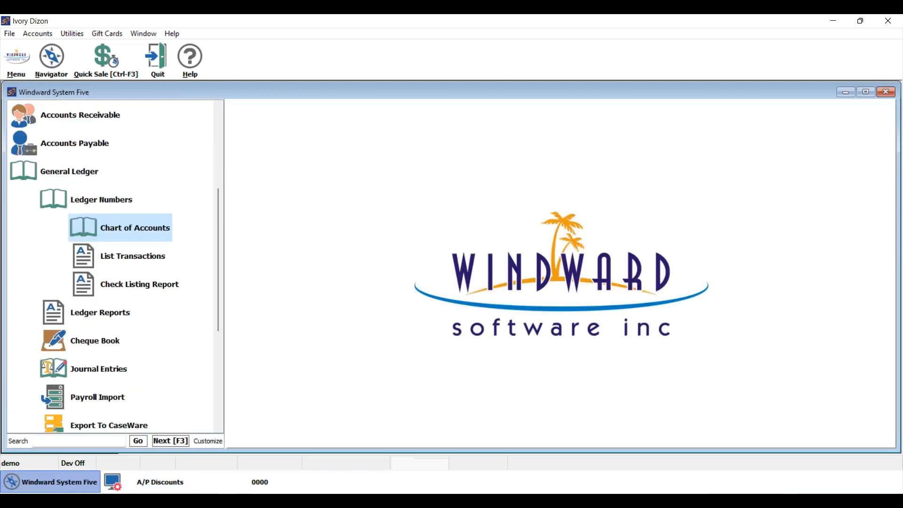
{"action": "left_click", "coordinate": [81, 174]}
{"action": "left_click", "coordinate": [88, 254]}
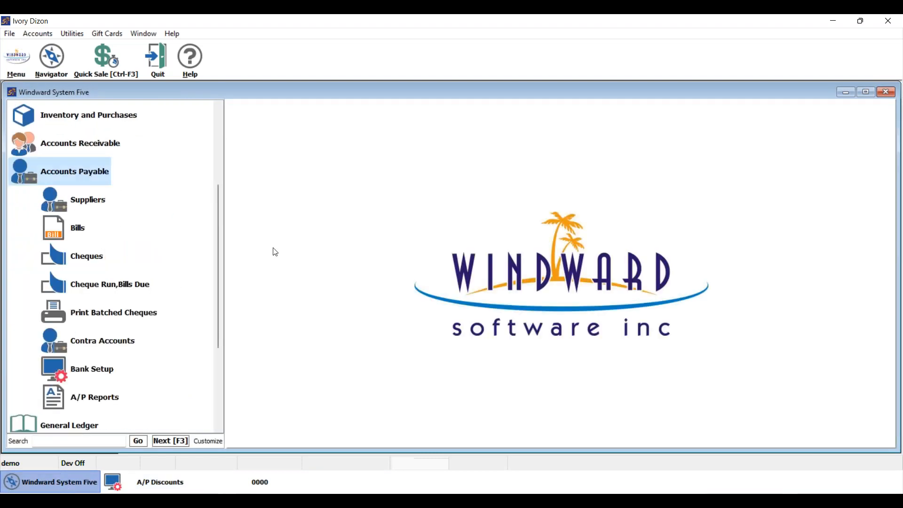
{"action": "left_click", "coordinate": [93, 204]}
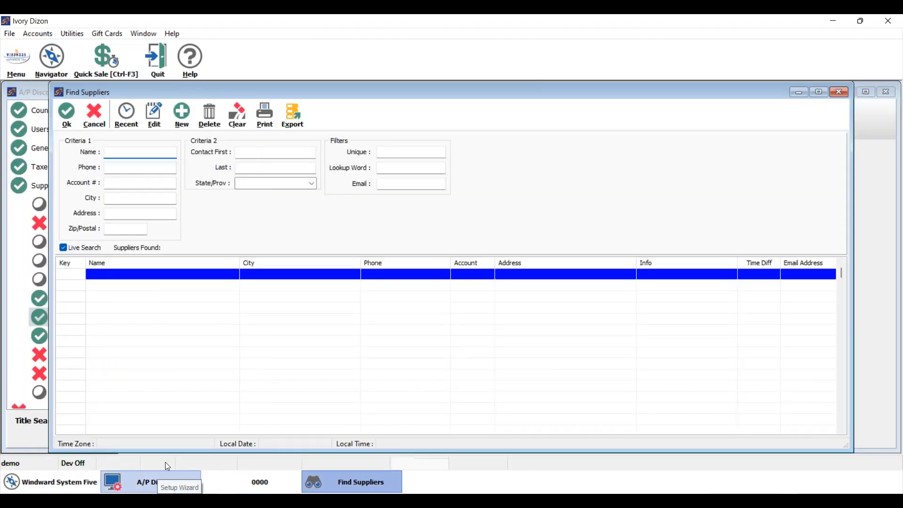
{"action": "left_click", "coordinate": [126, 115]}
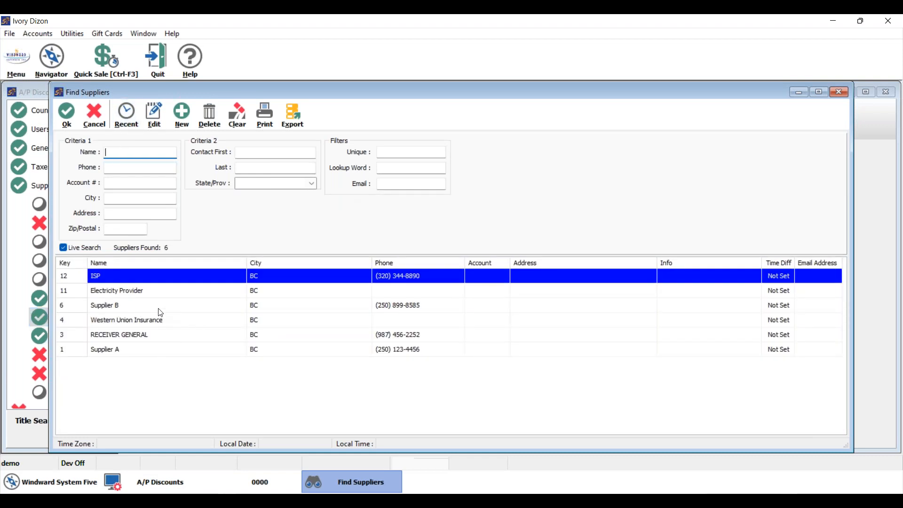
{"action": "left_click", "coordinate": [178, 309]}
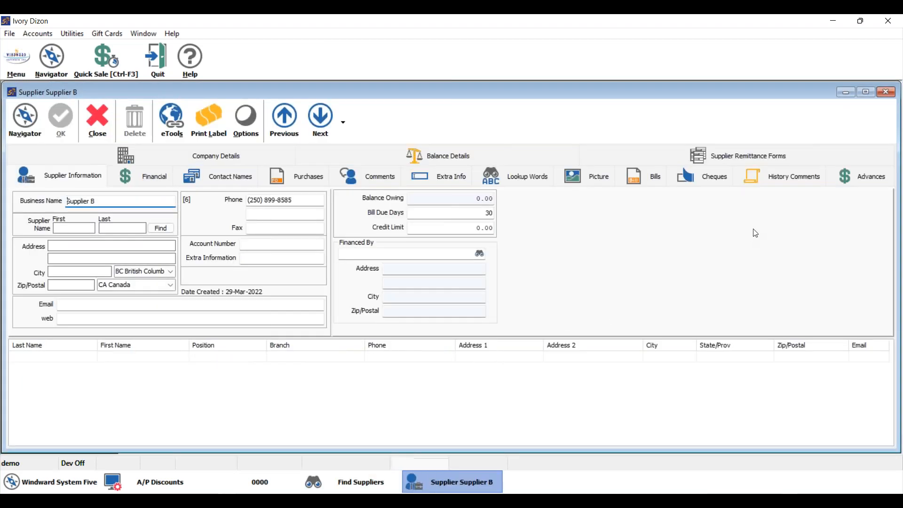
{"action": "left_click", "coordinate": [157, 175]}
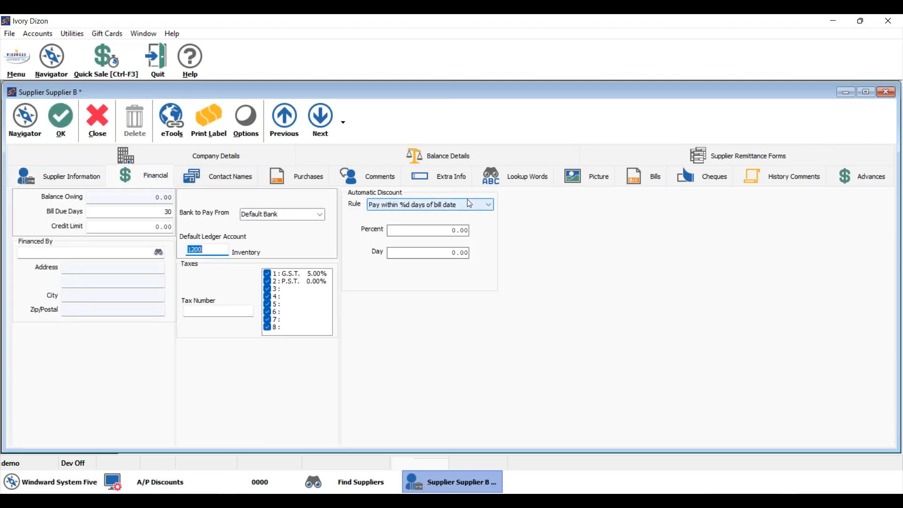
- Try the Pay by Due Date rule for Supplier B's automatic discount
{"action": "left_click", "coordinate": [488, 205]}
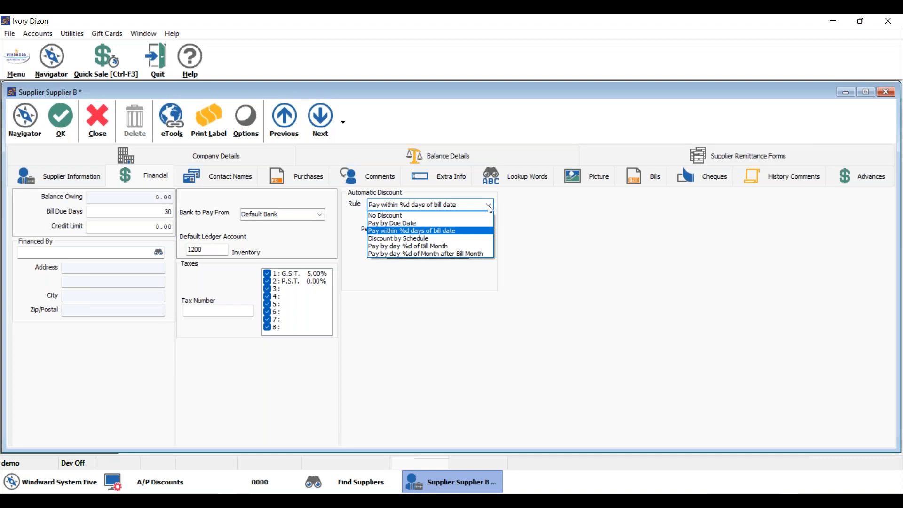
{"action": "left_click", "coordinate": [414, 224]}
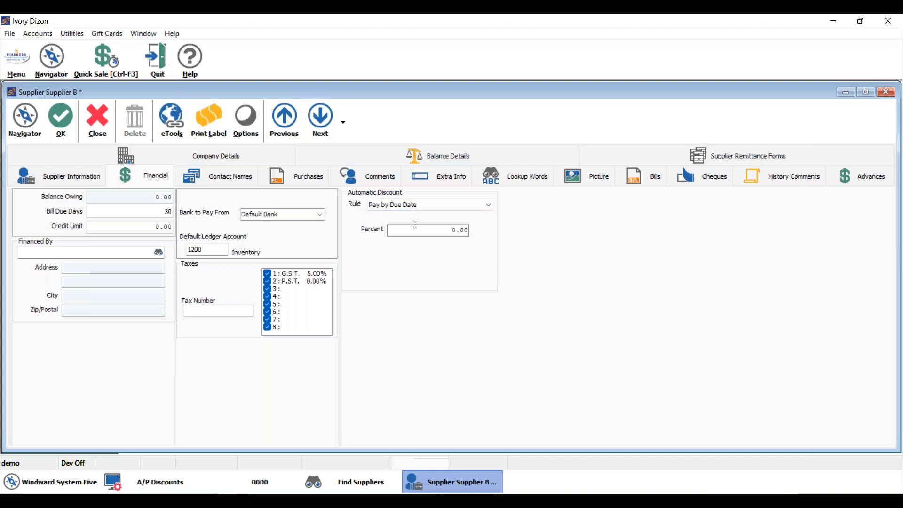
{"action": "double_click", "coordinate": [453, 231]}
- Set Supplier B's automatic discount to the pay-within-days-of-bill-date rule with 20 percent and 5 days
{"action": "left_click", "coordinate": [485, 207]}
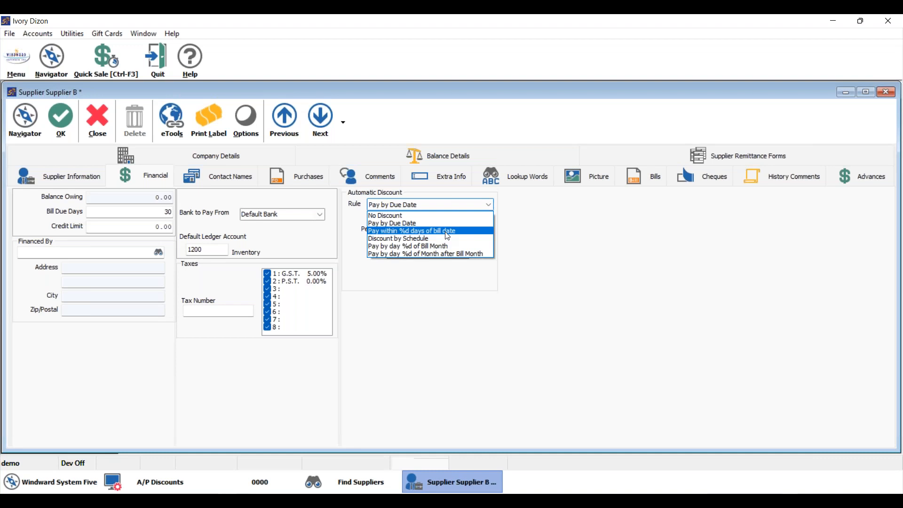
{"action": "left_click", "coordinate": [448, 235]}
{"action": "double_click", "coordinate": [459, 230]}
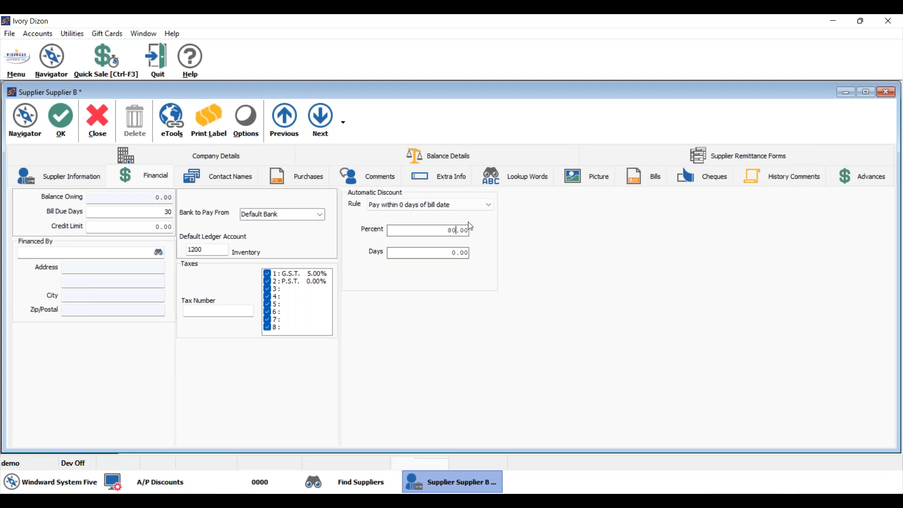
{"action": "key", "text": "BackSpace"}
{"action": "type", "text": "20"}
{"action": "left_click", "coordinate": [455, 254]}
{"action": "type", "text": "5"}
{"action": "key", "text": "shift+Tab"}
- Try the Discount by Schedule rule with its days and discount table, and the pay-by-day-of-Bill-Month rule
{"action": "left_click", "coordinate": [488, 205]}
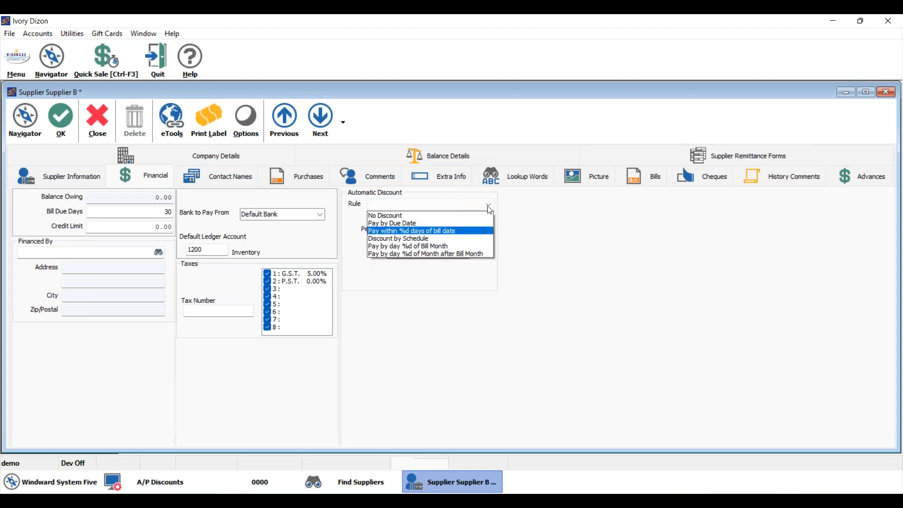
{"action": "left_click", "coordinate": [419, 239]}
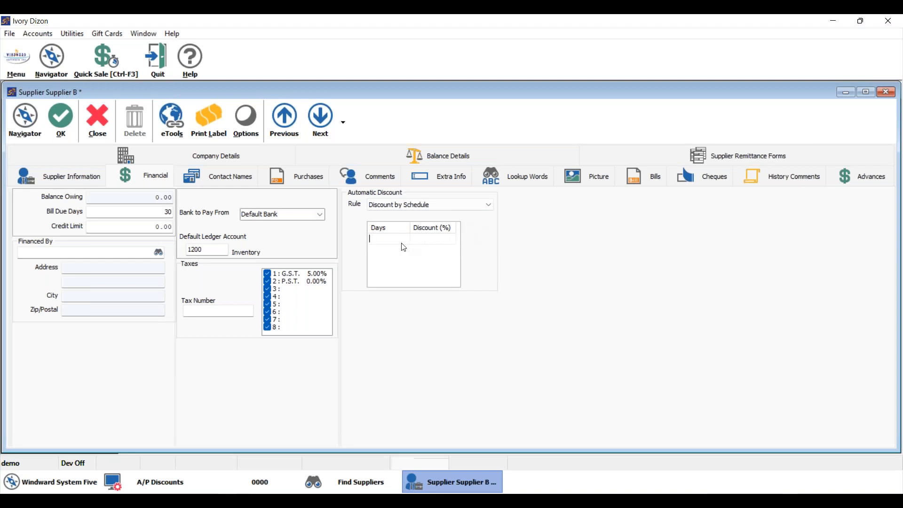
{"action": "left_click", "coordinate": [433, 243]}
{"action": "left_click", "coordinate": [399, 243]}
{"action": "left_click", "coordinate": [434, 244]}
{"action": "left_click", "coordinate": [489, 204]}
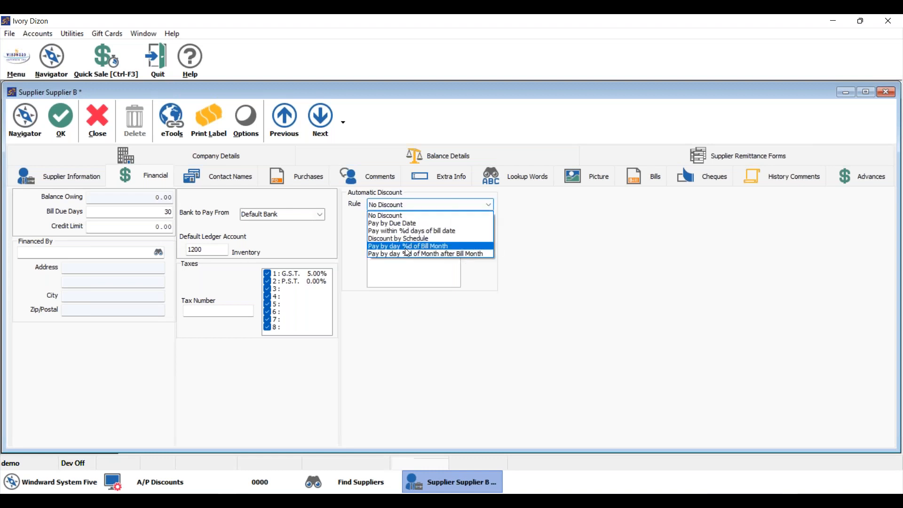
{"action": "left_click", "coordinate": [437, 246]}
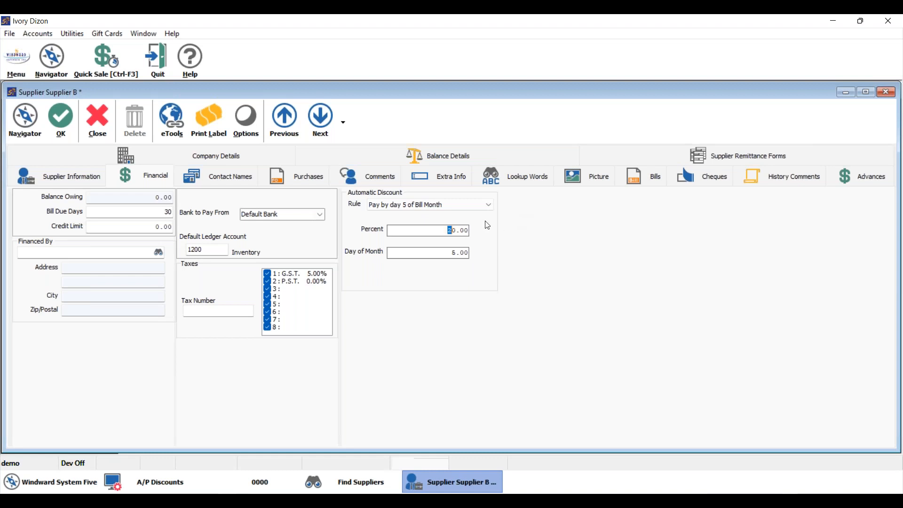
- Set Supplier B's automatic discount rule to pay by day 5 of the month after the bill month
{"action": "left_click", "coordinate": [488, 204]}
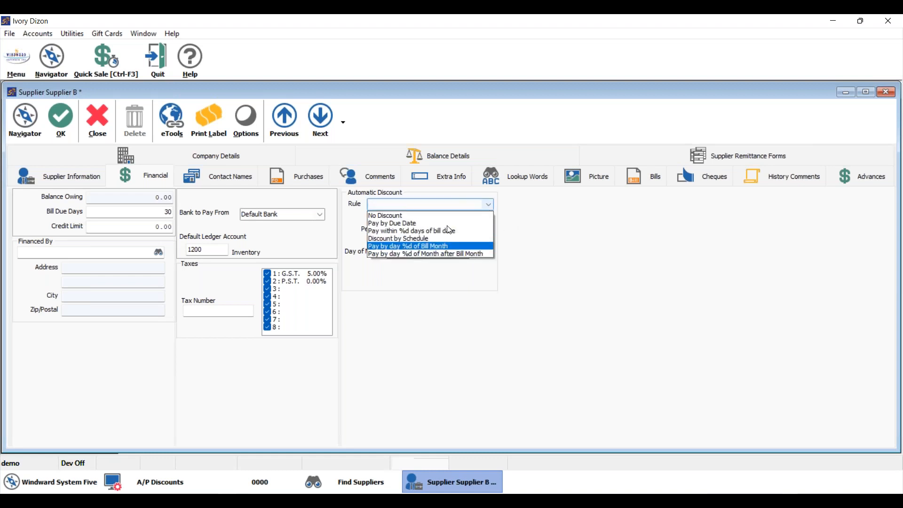
{"action": "left_click", "coordinate": [419, 254]}
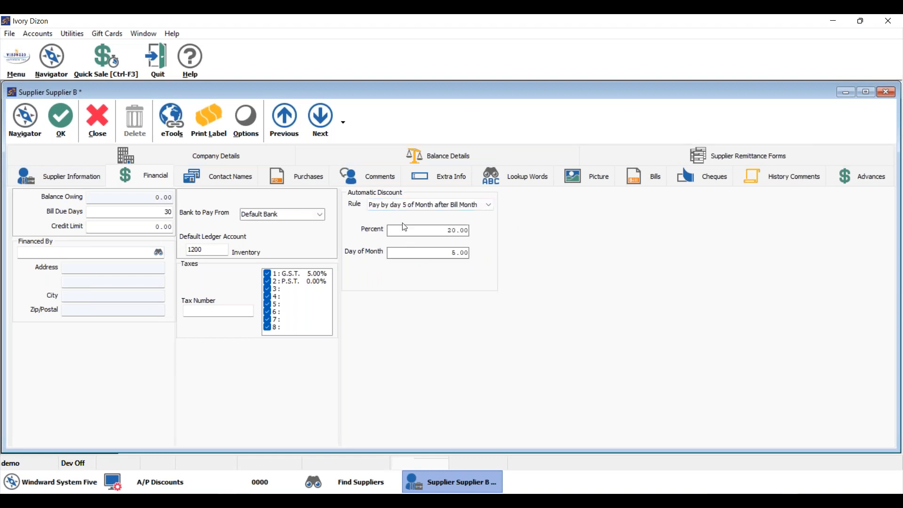
{"action": "left_click", "coordinate": [476, 205]}
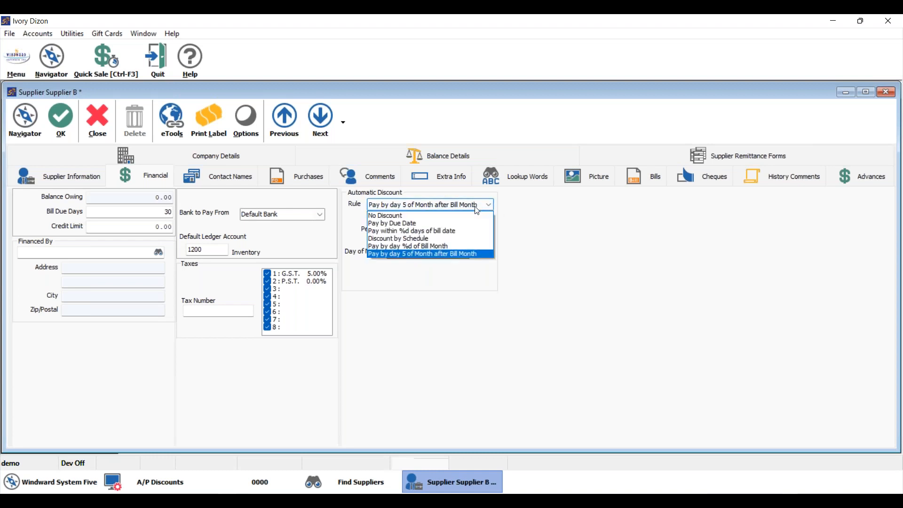
{"action": "left_click", "coordinate": [412, 254]}
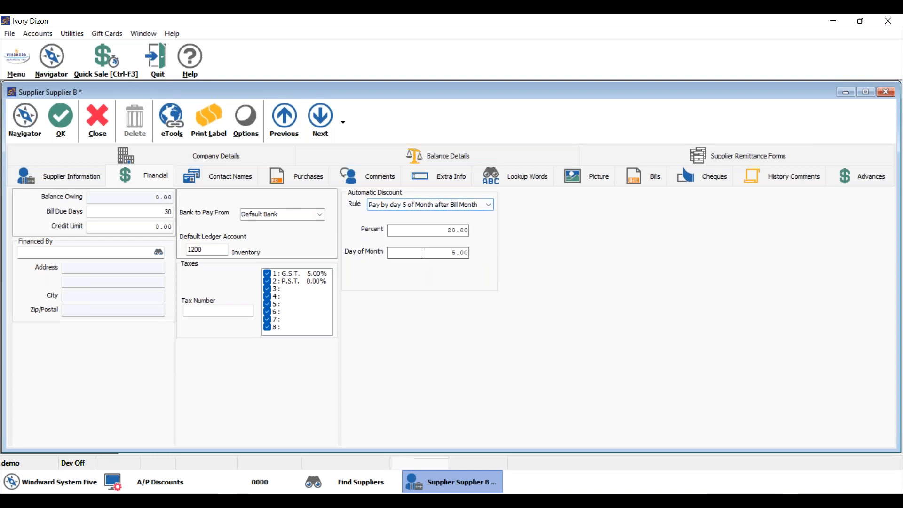
{"action": "left_click", "coordinate": [407, 206]}
{"action": "left_click", "coordinate": [424, 254]}
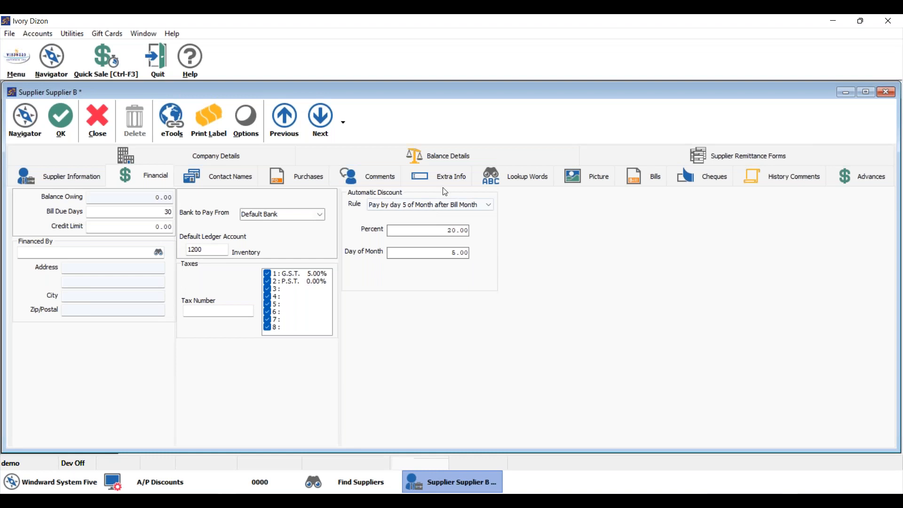
{"action": "double_click", "coordinate": [454, 252]}
- Switch Supplier B's automatic discount rule to pay within 5 days of the bill date and check its percent and days
{"action": "left_click", "coordinate": [488, 209]}
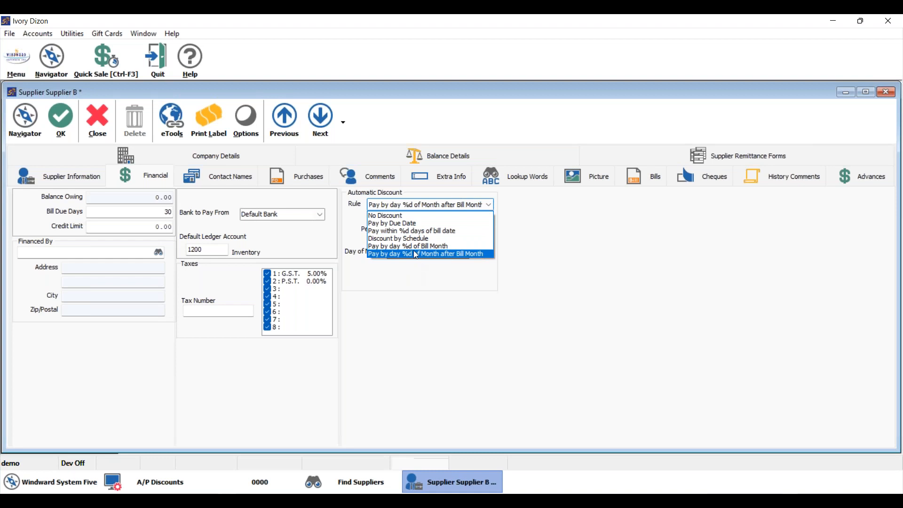
{"action": "left_click", "coordinate": [428, 232]}
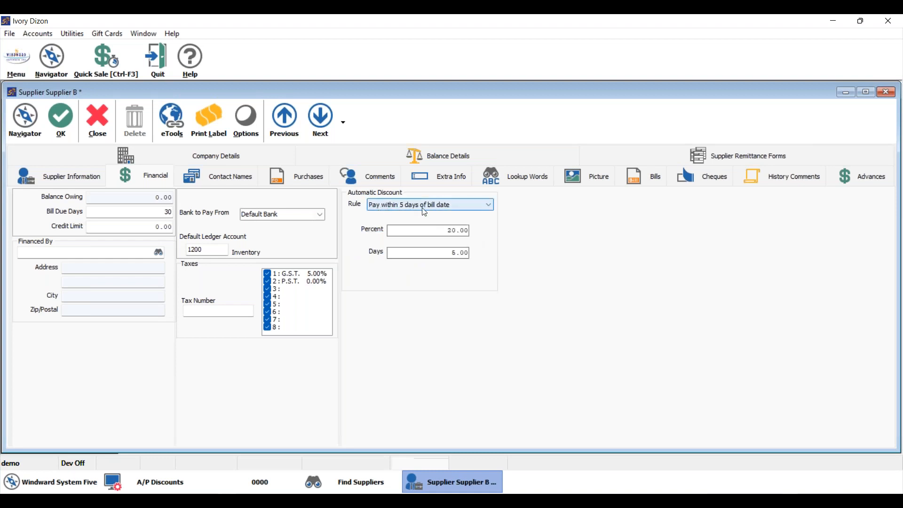
{"action": "double_click", "coordinate": [454, 231]}
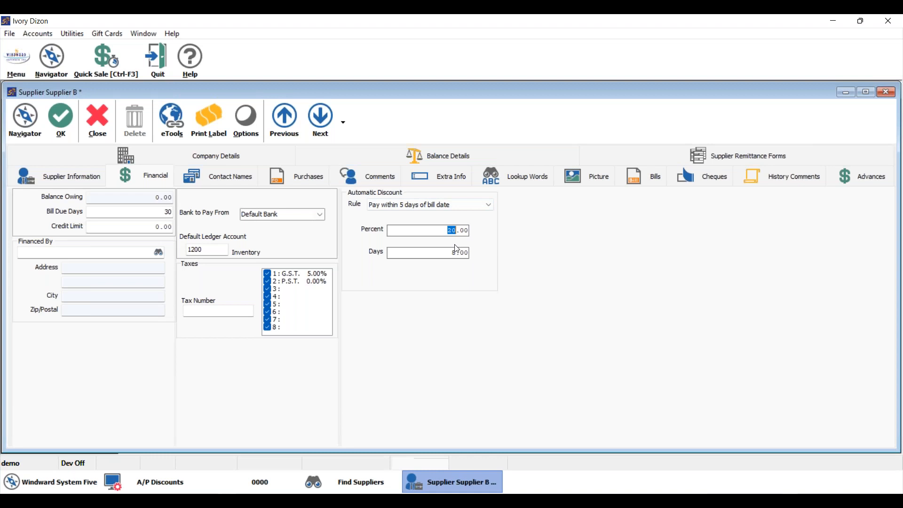
{"action": "double_click", "coordinate": [454, 253]}
{"action": "left_click", "coordinate": [452, 205]}
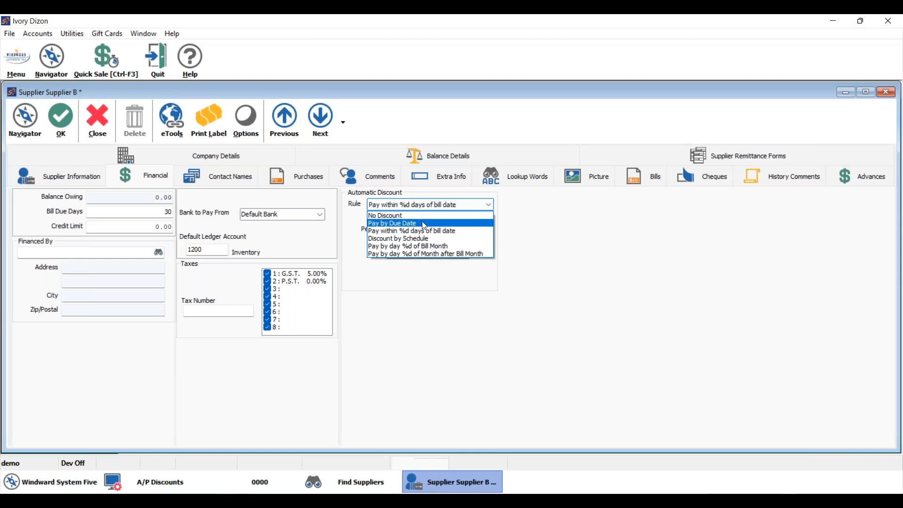
{"action": "left_click", "coordinate": [442, 205]}
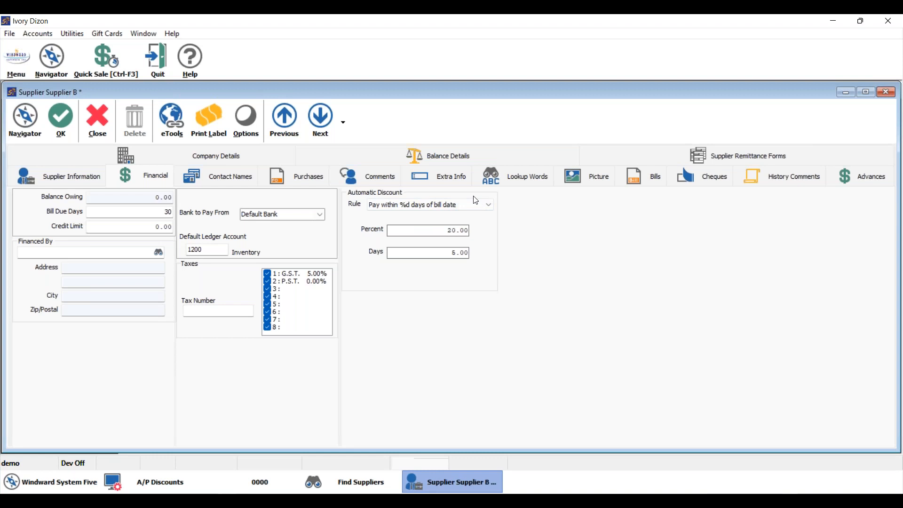
- Reselect the pay-within-days-of-bill-date rule with 20 percent and 5 days, and save Supplier B's record
{"action": "left_click", "coordinate": [458, 207]}
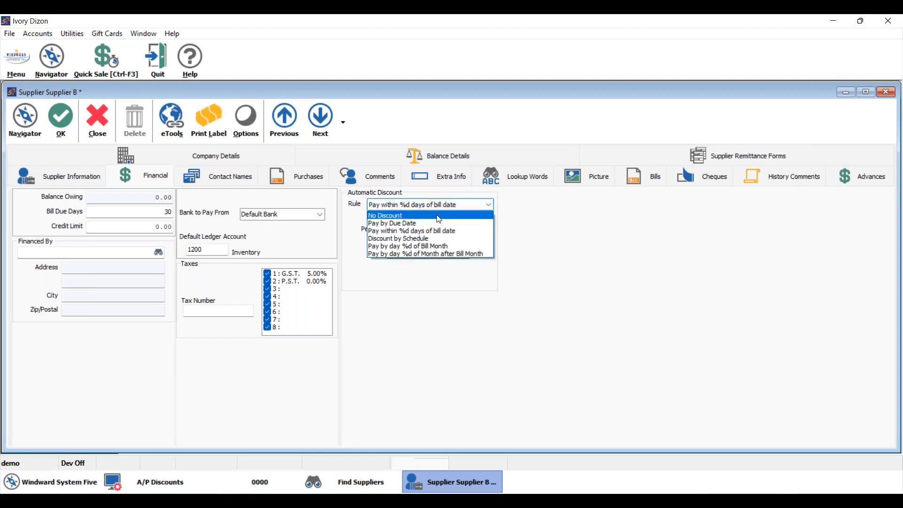
{"action": "left_click", "coordinate": [430, 231]}
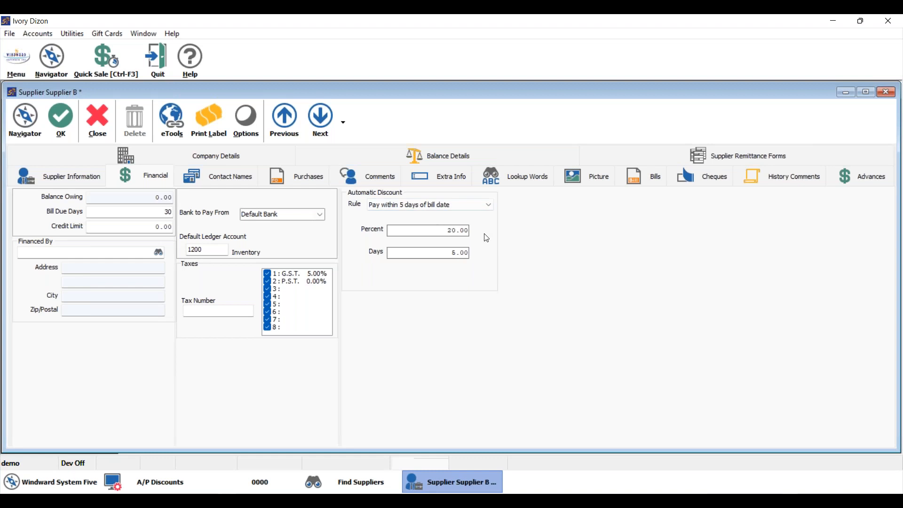
{"action": "double_click", "coordinate": [452, 230]}
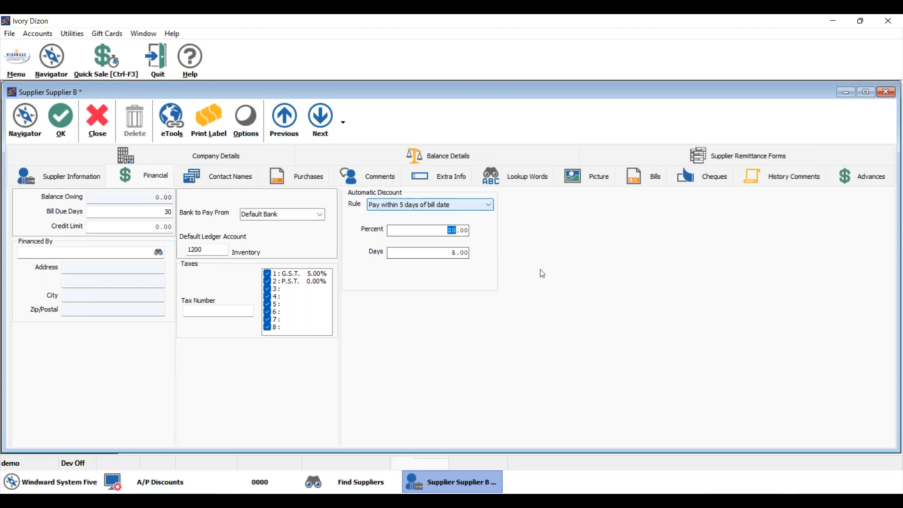
{"action": "double_click", "coordinate": [453, 253]}
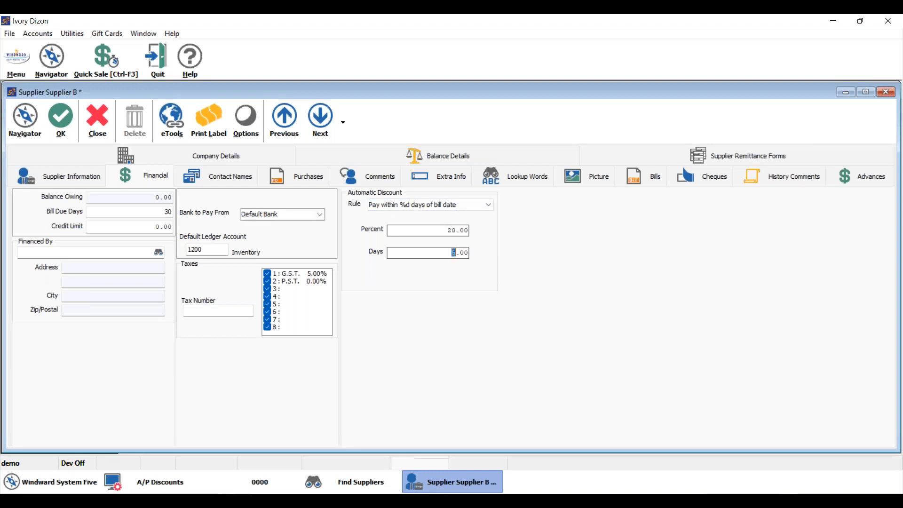
{"action": "key", "text": "shift+Tab"}
{"action": "left_click", "coordinate": [64, 123]}
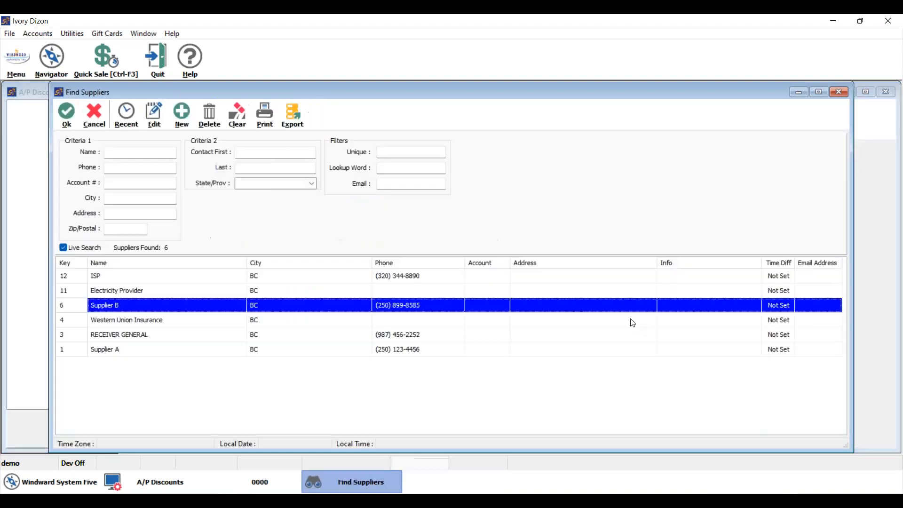
- Close the supplier search and the A/P Discounts setup page
{"action": "left_click", "coordinate": [276, 308]}
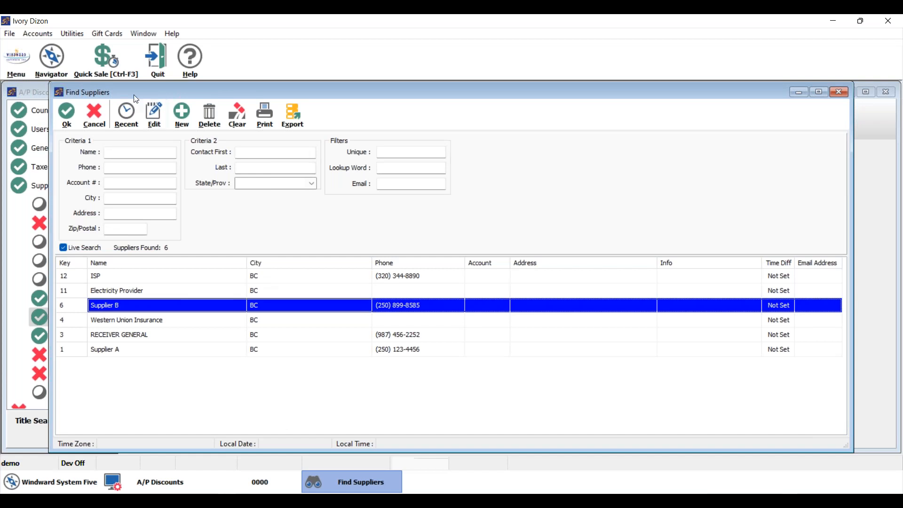
{"action": "left_click", "coordinate": [93, 115]}
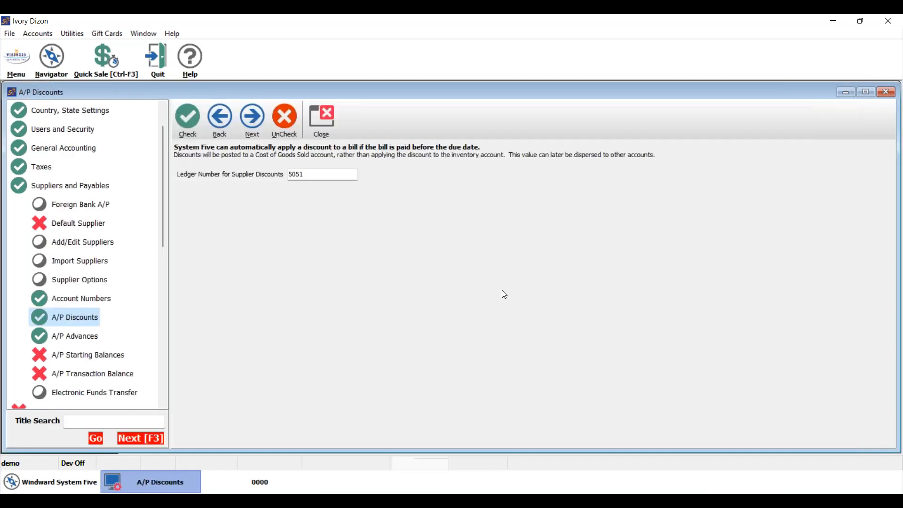
{"action": "left_click", "coordinate": [326, 136]}
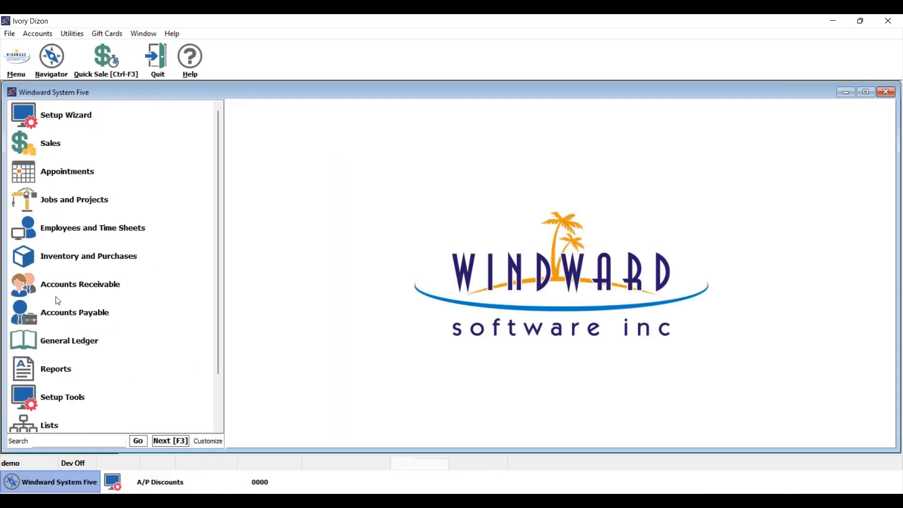
- Start a new accounts payable bill for Supplier B, found by searching supplier names for "supplier"
{"action": "left_click", "coordinate": [136, 313]}
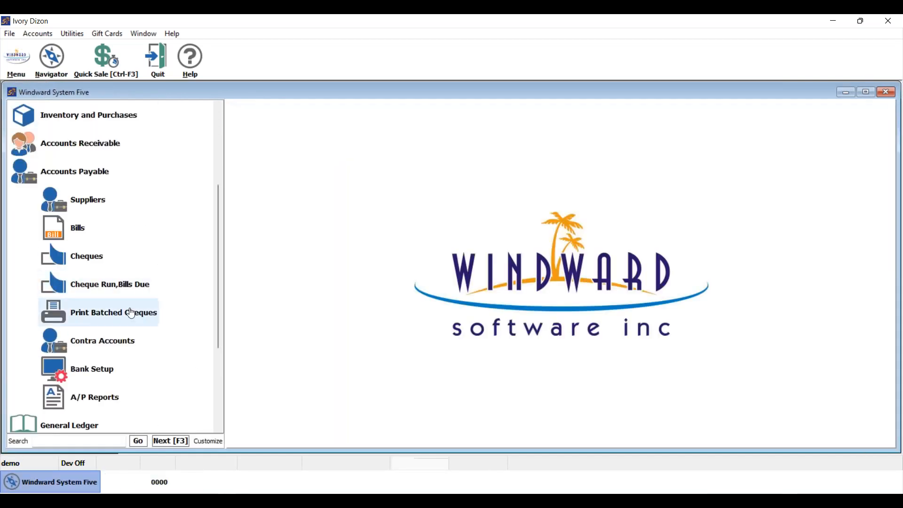
{"action": "left_click", "coordinate": [81, 231]}
{"action": "left_click", "coordinate": [118, 256]}
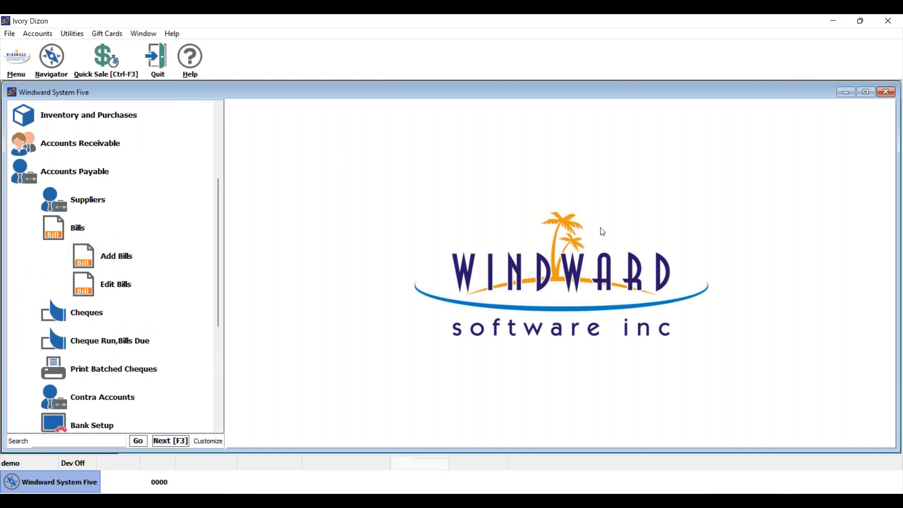
{"action": "type", "text": "supplier"}
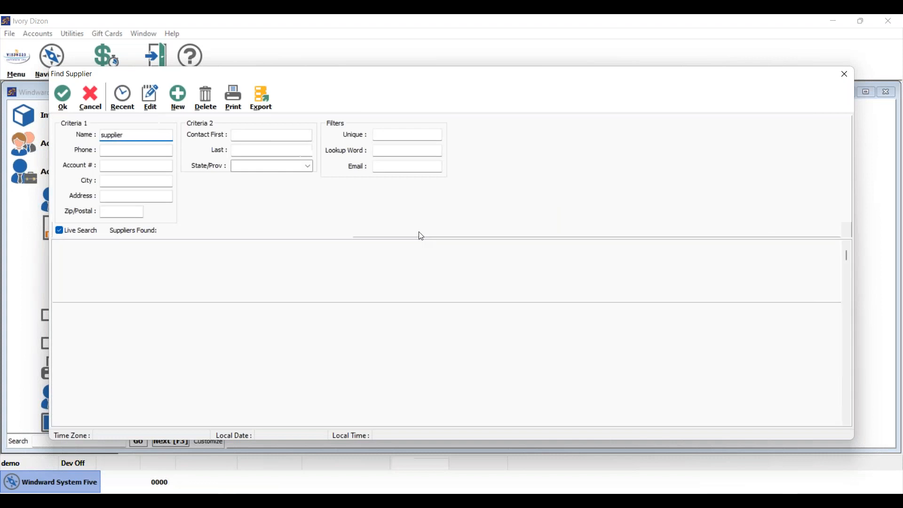
{"action": "left_click", "coordinate": [293, 275]}
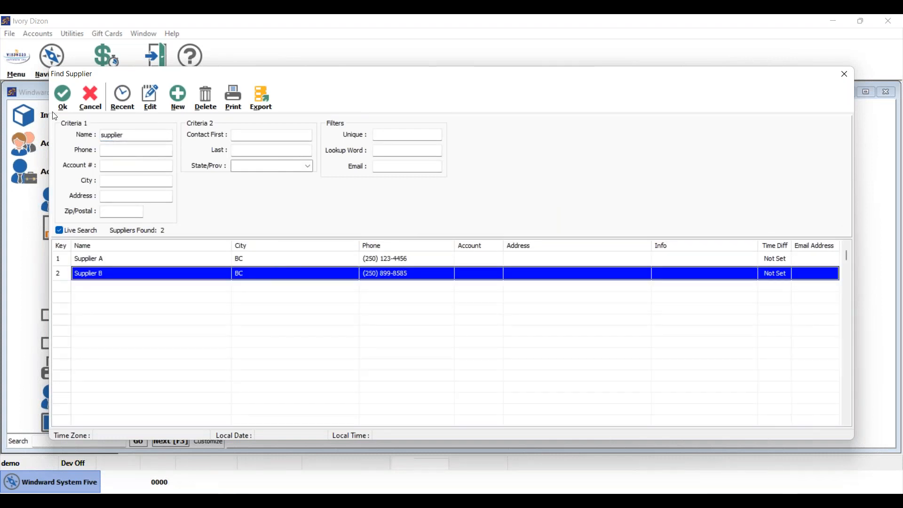
{"action": "left_click", "coordinate": [57, 97]}
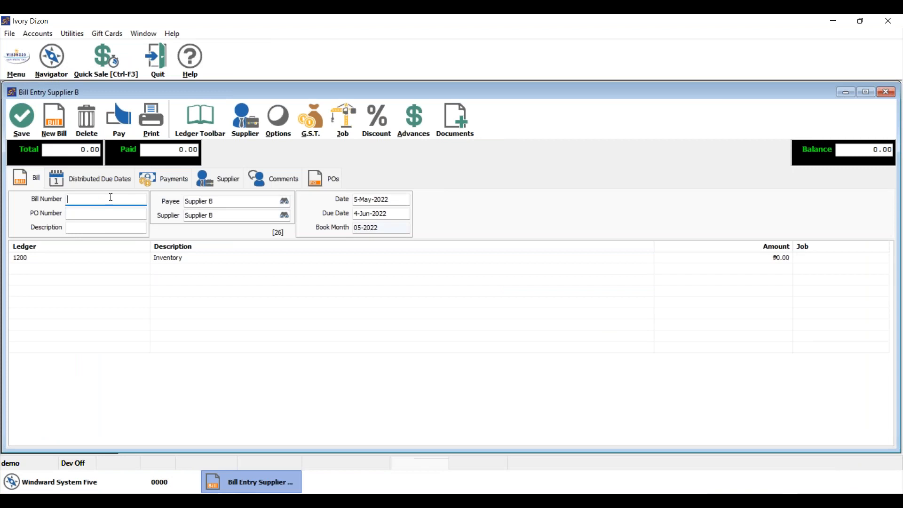
- Enter bill number 10001 and an amount of 1000 on the 1200 Inventory ledger line
{"action": "type", "text": "10001"}
{"action": "left_click", "coordinate": [186, 259]}
{"action": "left_click", "coordinate": [784, 258]}
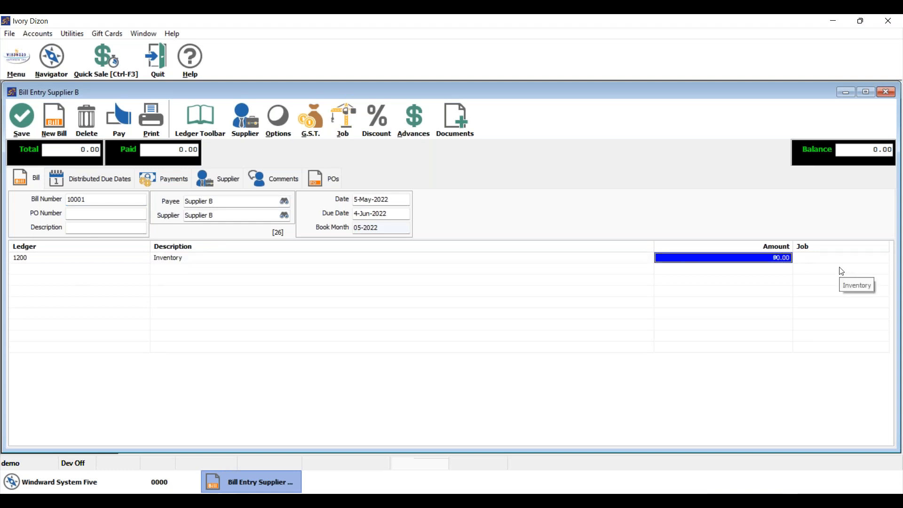
{"action": "type", "text": "1000"}
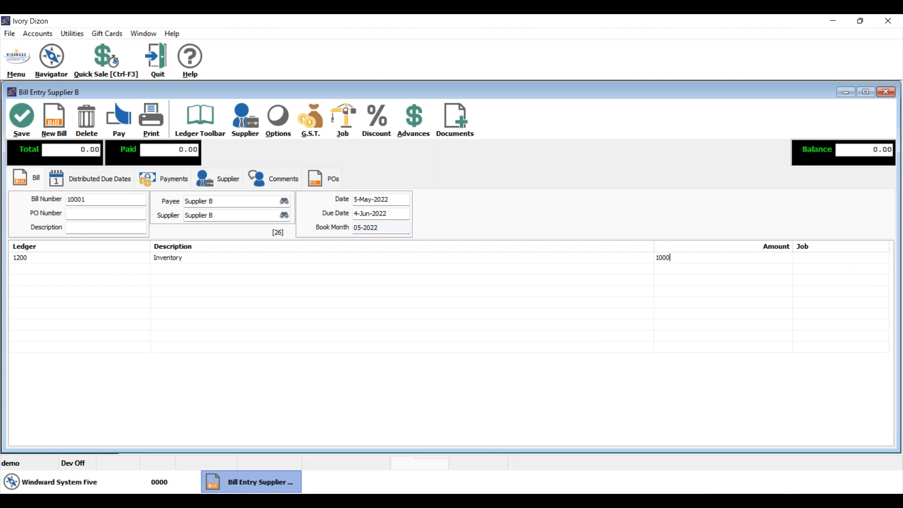
{"action": "key", "text": "Return"}
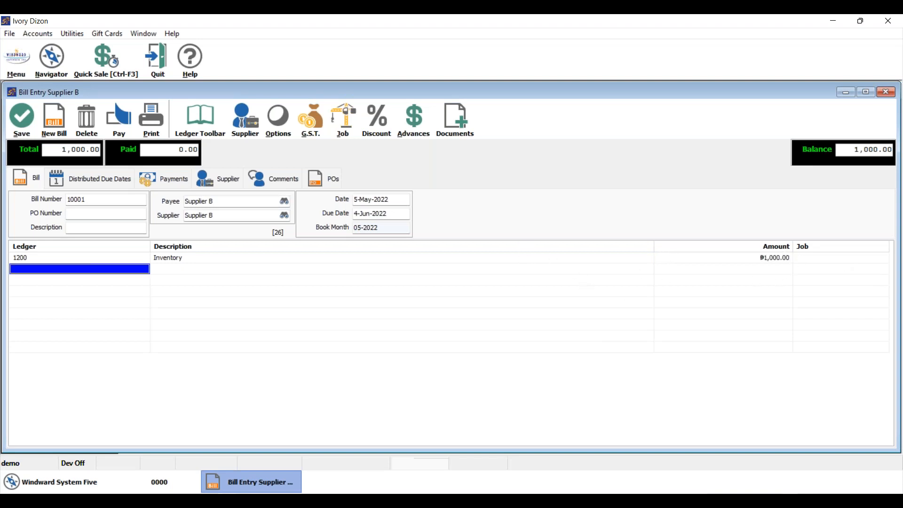
- Set the bill's due date to 6-May-2022 and save the bill without adding G.S.T
{"action": "left_click", "coordinate": [359, 200]}
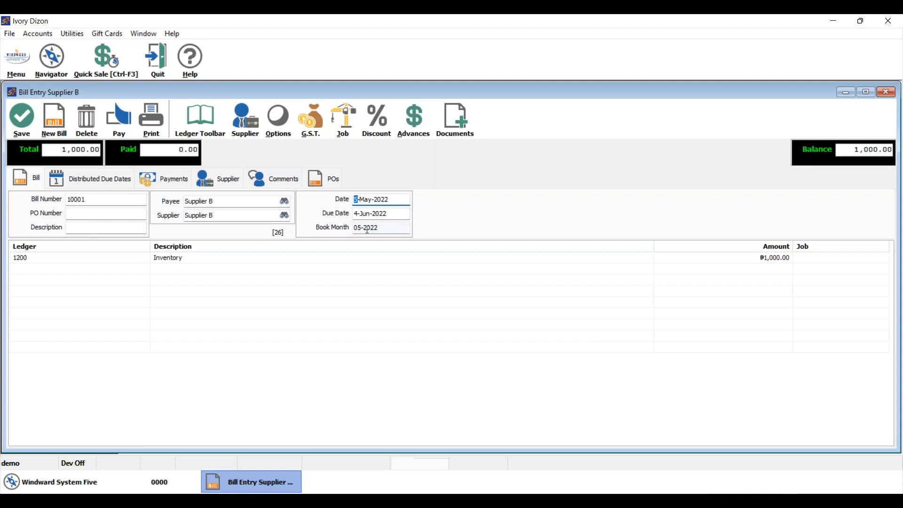
{"action": "left_click", "coordinate": [359, 216]}
{"action": "double_click", "coordinate": [366, 214]}
{"action": "type", "text": "may"}
{"action": "double_click", "coordinate": [385, 214]}
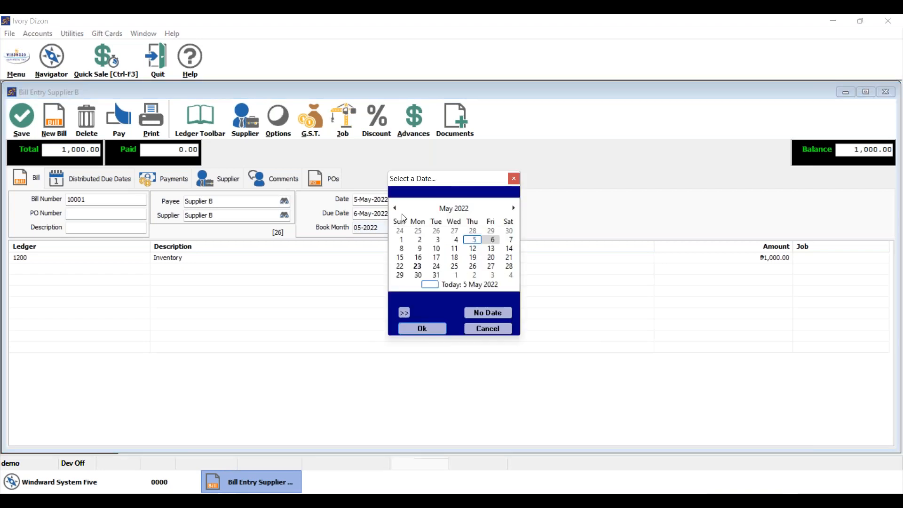
{"action": "double_click", "coordinate": [491, 240]}
{"action": "double_click", "coordinate": [393, 212]}
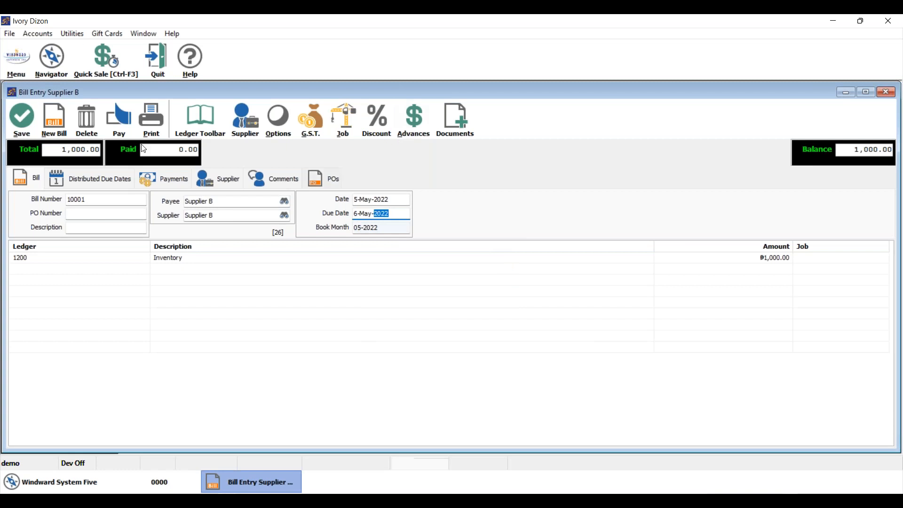
{"action": "left_click", "coordinate": [27, 125]}
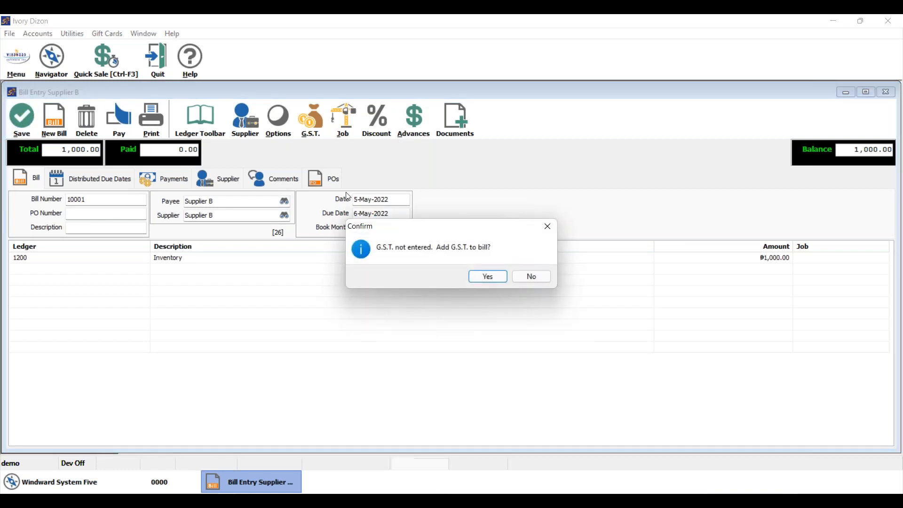
{"action": "left_click", "coordinate": [530, 275]}
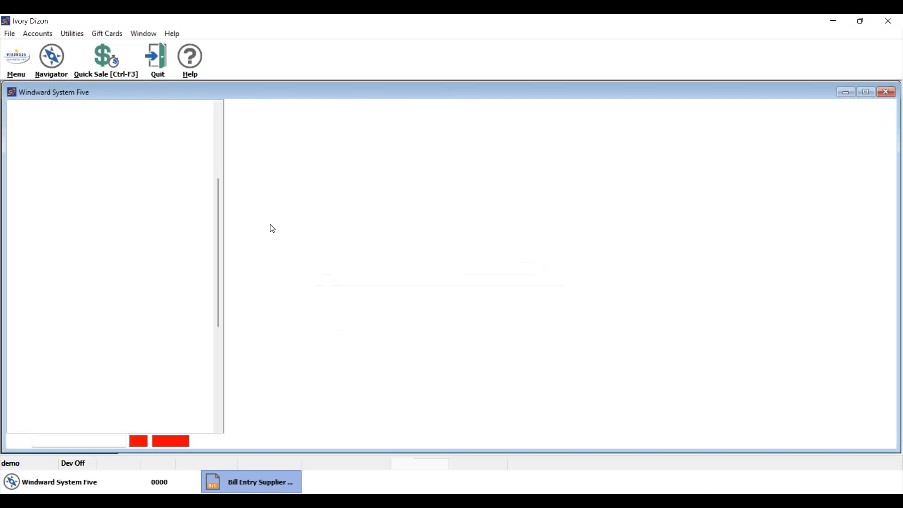
{"action": "left_click", "coordinate": [100, 319]}
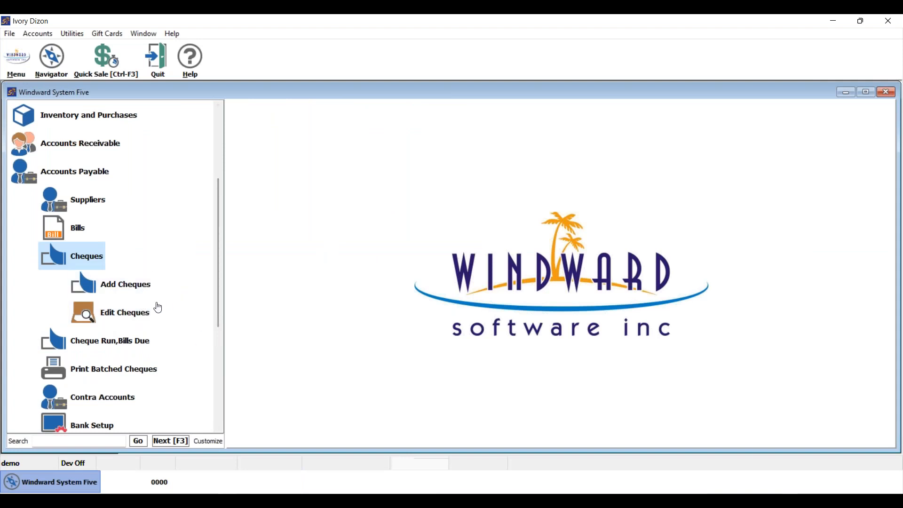
{"action": "left_click", "coordinate": [115, 287]}
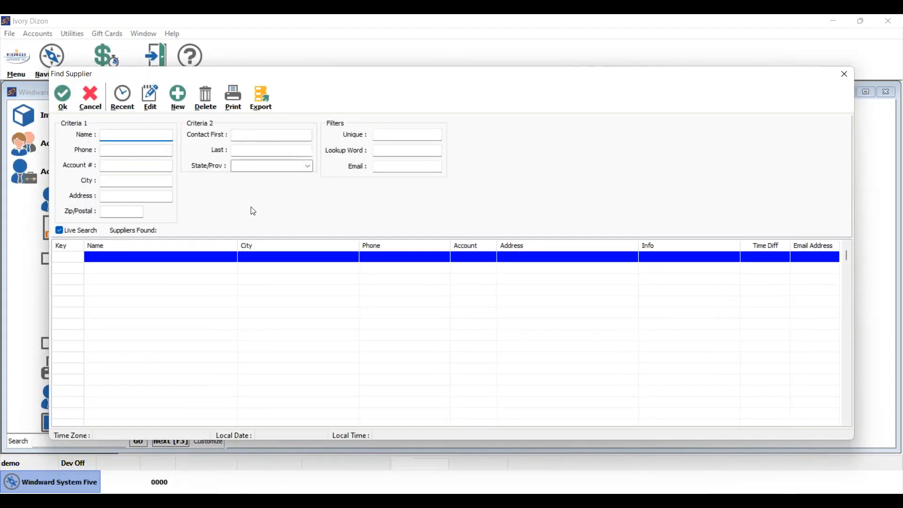
{"action": "left_click", "coordinate": [99, 104]}
- Check the automatic discount rule in Supplier B's financial details, and close the supplier record and search
{"action": "left_click", "coordinate": [101, 200]}
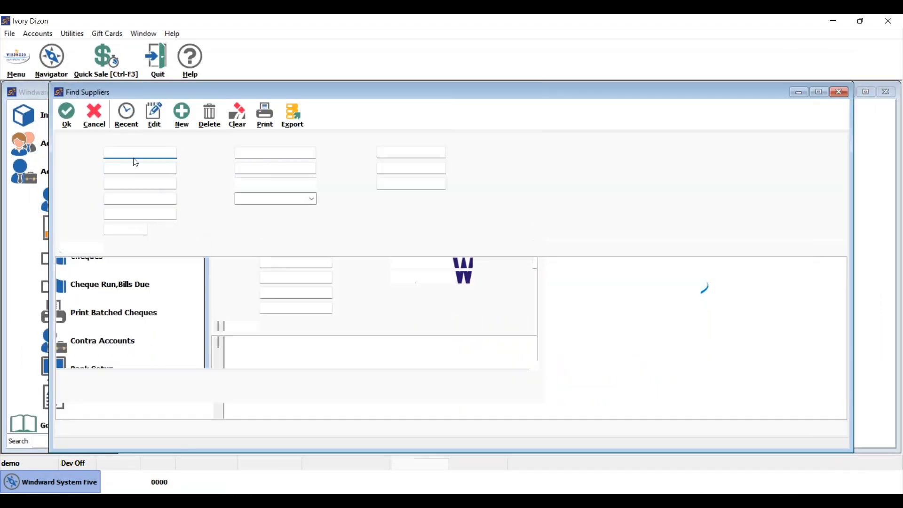
{"action": "left_click", "coordinate": [126, 309]}
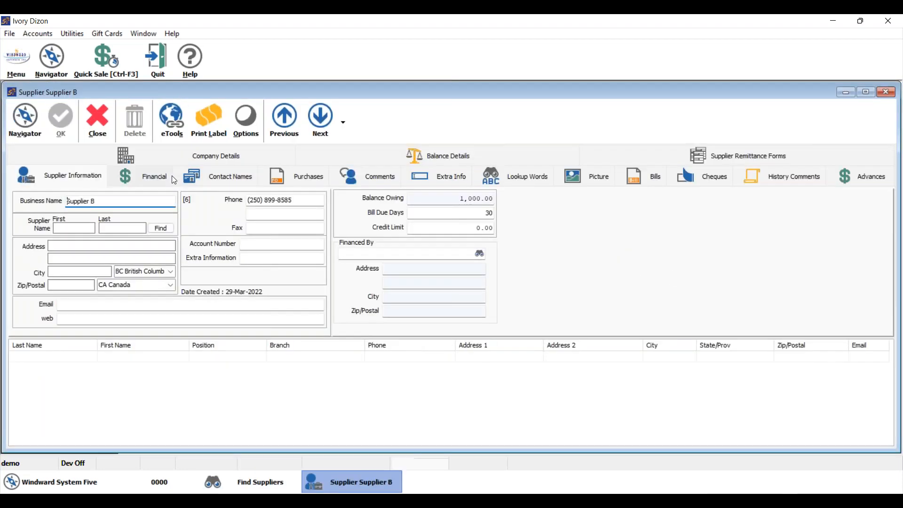
{"action": "left_click", "coordinate": [170, 176]}
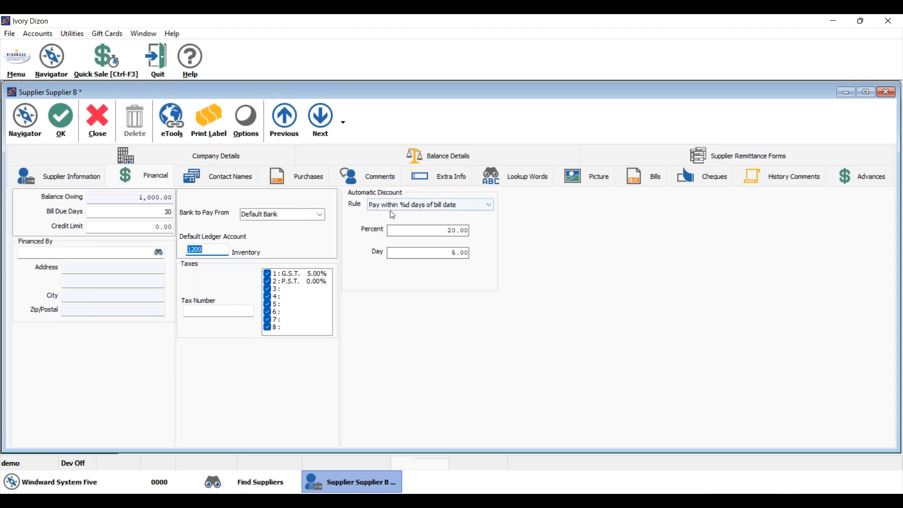
{"action": "left_click", "coordinate": [95, 125]}
{"action": "left_click", "coordinate": [484, 279]}
{"action": "left_click", "coordinate": [94, 115]}
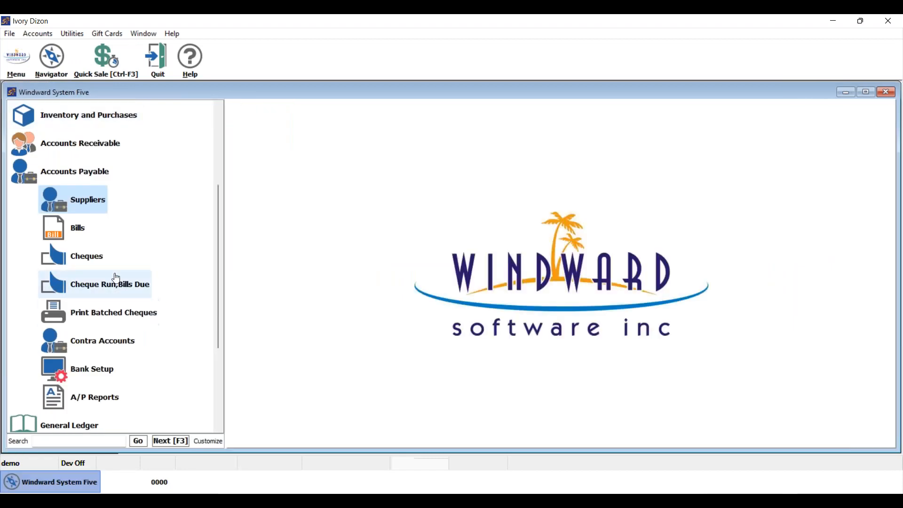
- Start a new accounts payable cheque with Supplier B as the payee
{"action": "left_click", "coordinate": [123, 285]}
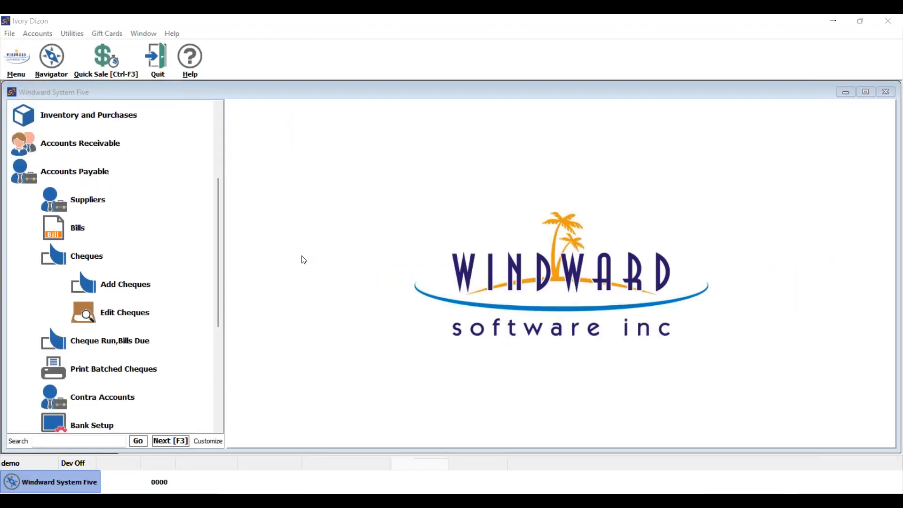
{"action": "left_click", "coordinate": [123, 96]}
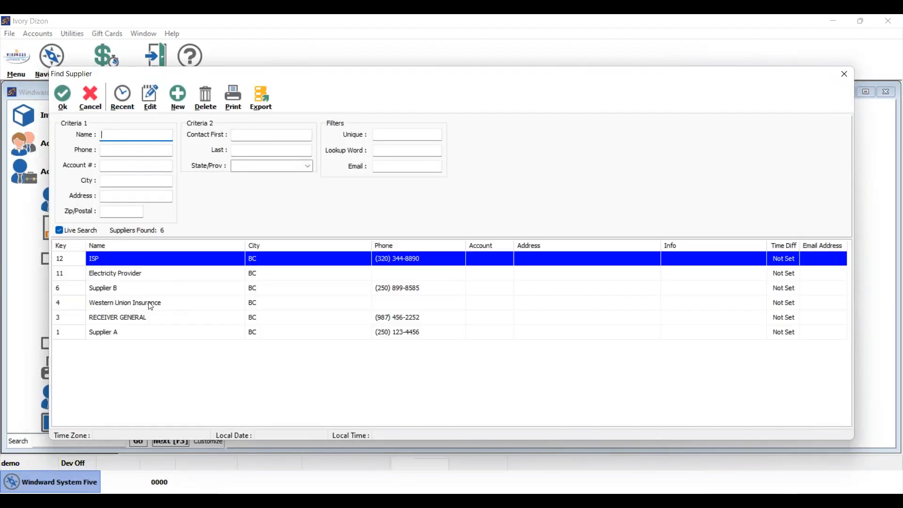
{"action": "double_click", "coordinate": [140, 288]}
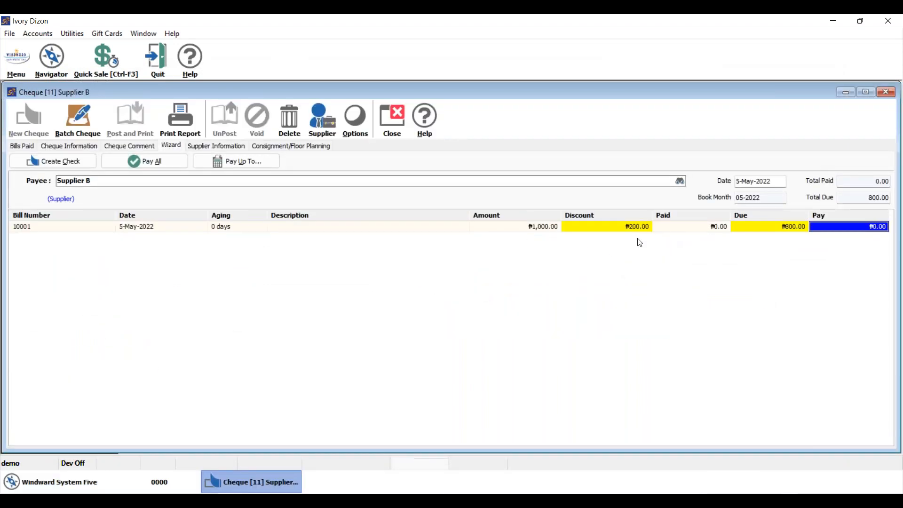
- Date the cheque 7-May-2022 and enter a payment of 800 on bill 10001
{"action": "left_click", "coordinate": [751, 183]}
{"action": "type", "text": "7"}
{"action": "left_click", "coordinate": [613, 229]}
{"action": "left_click", "coordinate": [836, 226]}
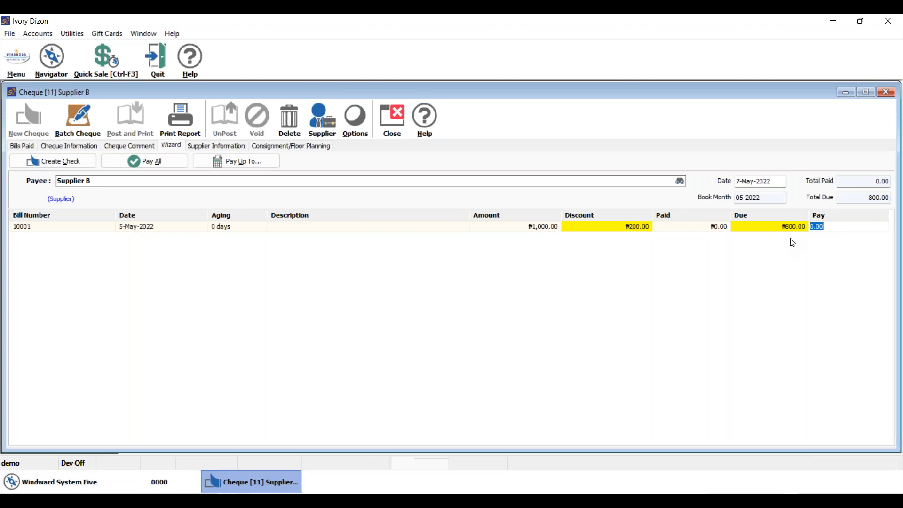
{"action": "type", "text": "80"}
{"action": "key", "text": "Return"}
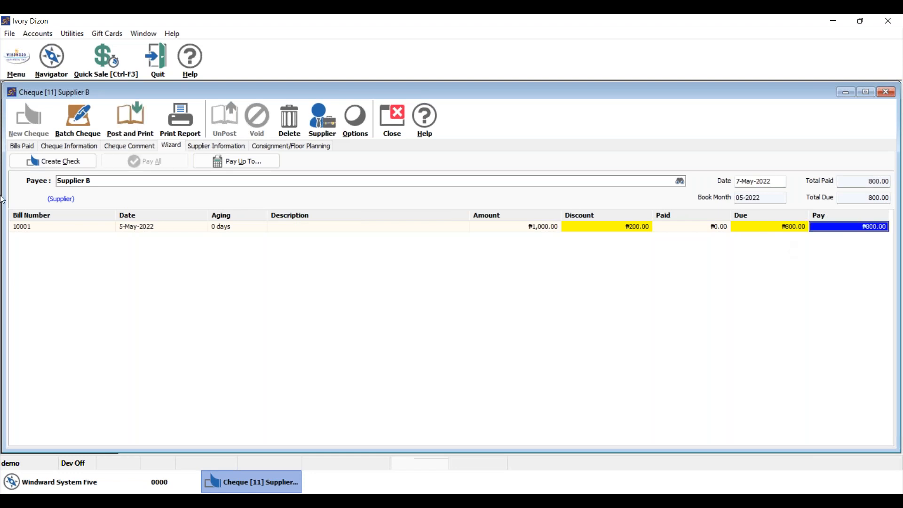
- Post Supplier B's cheque with the wizard payments applied, accepting the proposed cheque number and declining to print it
{"action": "left_click", "coordinate": [119, 119]}
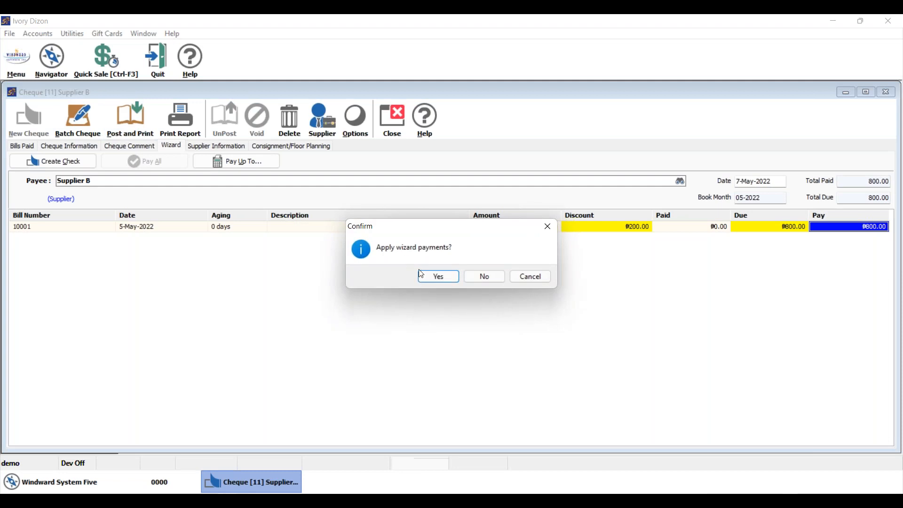
{"action": "left_click", "coordinate": [434, 277]}
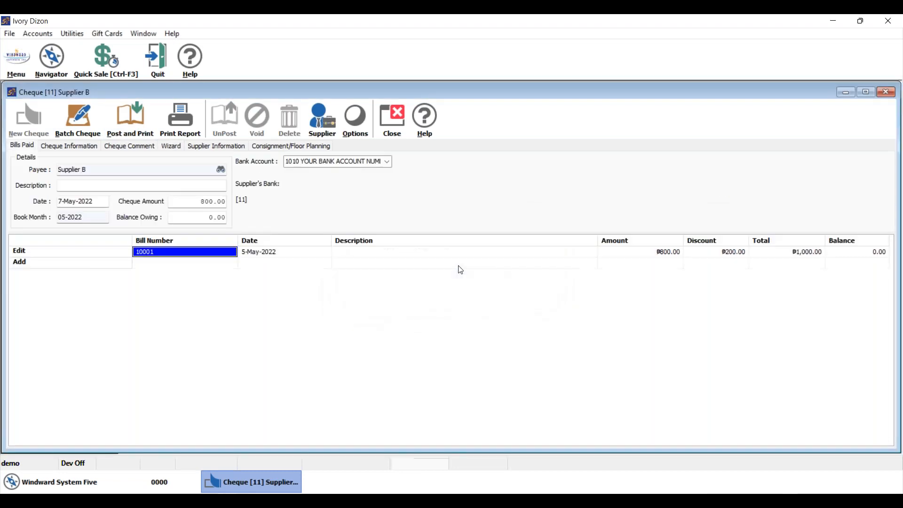
{"action": "left_click", "coordinate": [126, 116]}
{"action": "left_click", "coordinate": [582, 271]}
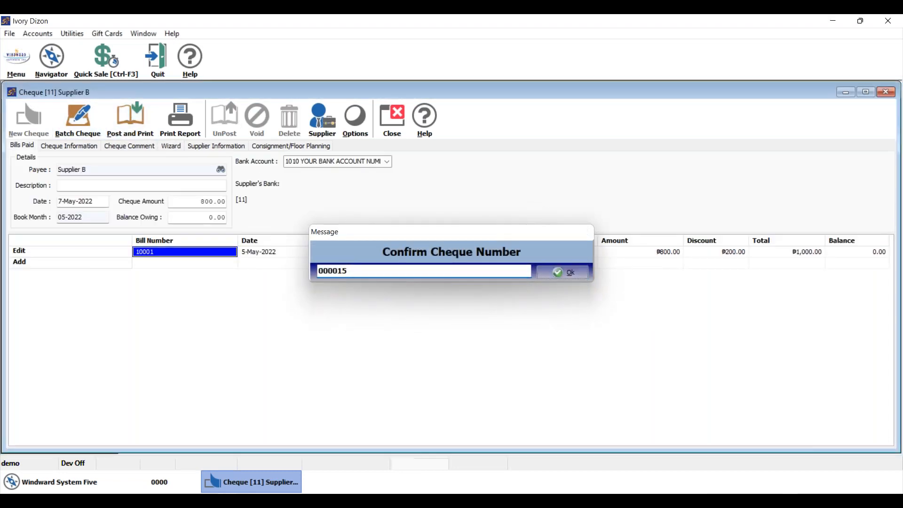
{"action": "left_click", "coordinate": [499, 302]}
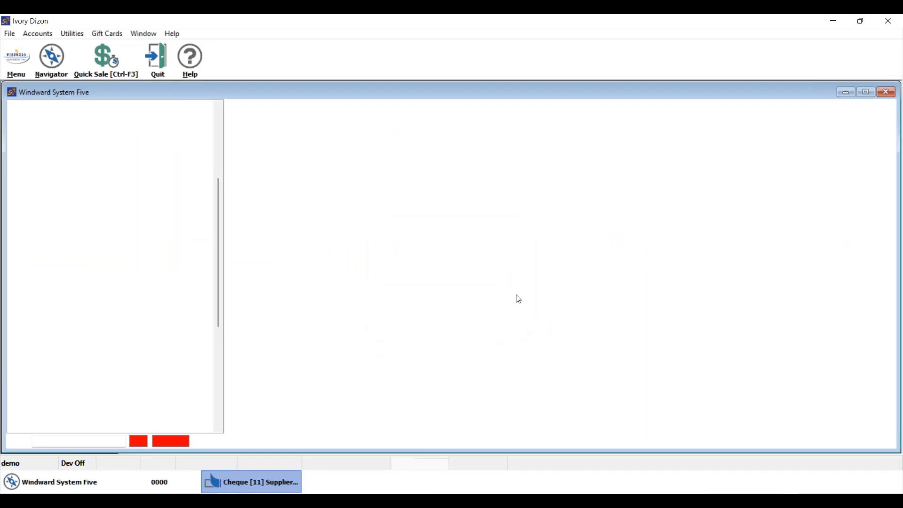
- List the recent bills for editing and open Supplier B's bill 10001
{"action": "left_click", "coordinate": [80, 235]}
{"action": "left_click", "coordinate": [104, 285]}
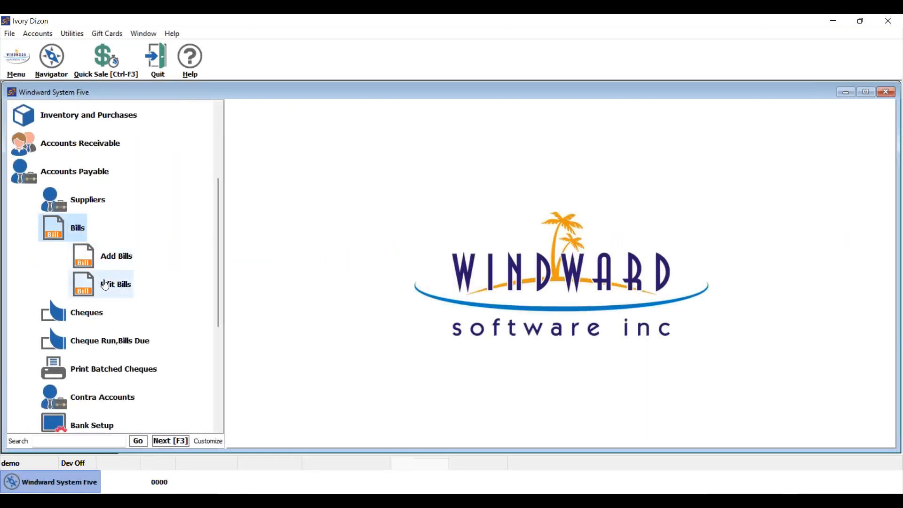
{"action": "left_click", "coordinate": [242, 116]}
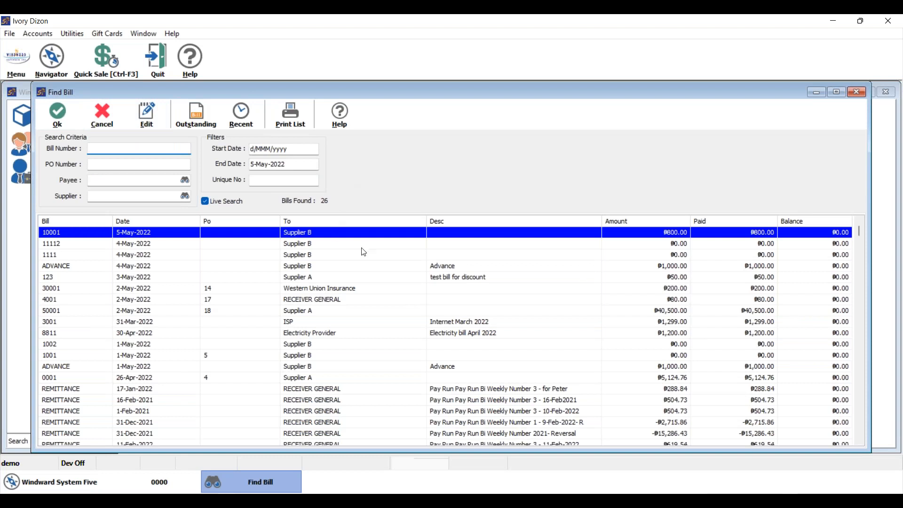
{"action": "left_click", "coordinate": [343, 235]}
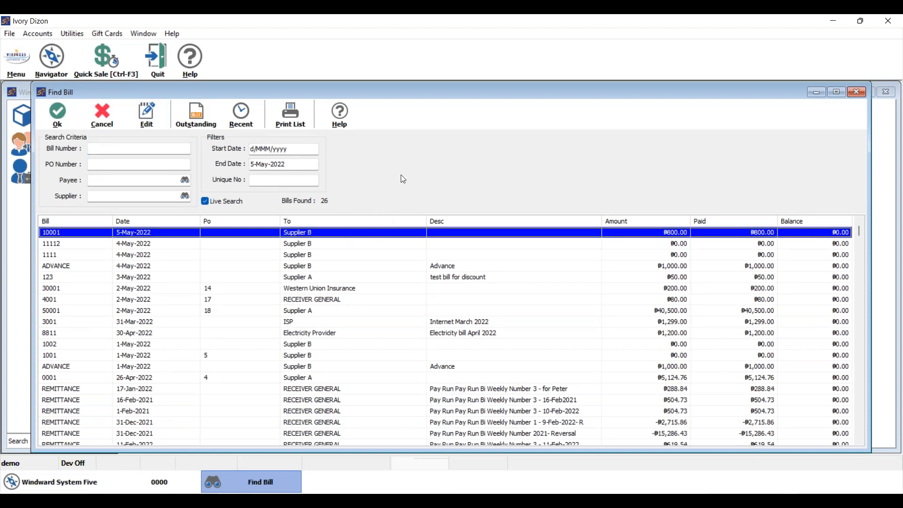
{"action": "key", "text": "Return"}
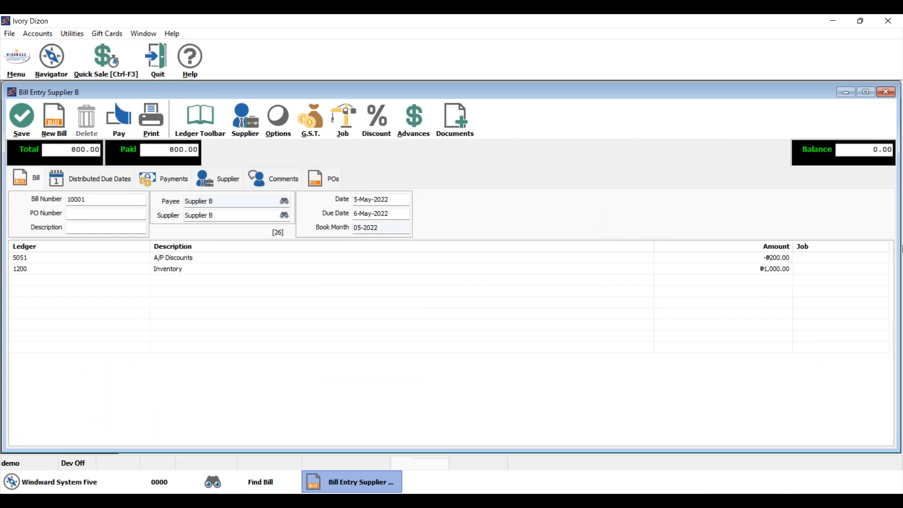
- Examine the A/P Discounts and Inventory amounts on bill 10001, and close the bill and the bill search
{"action": "left_click", "coordinate": [202, 259]}
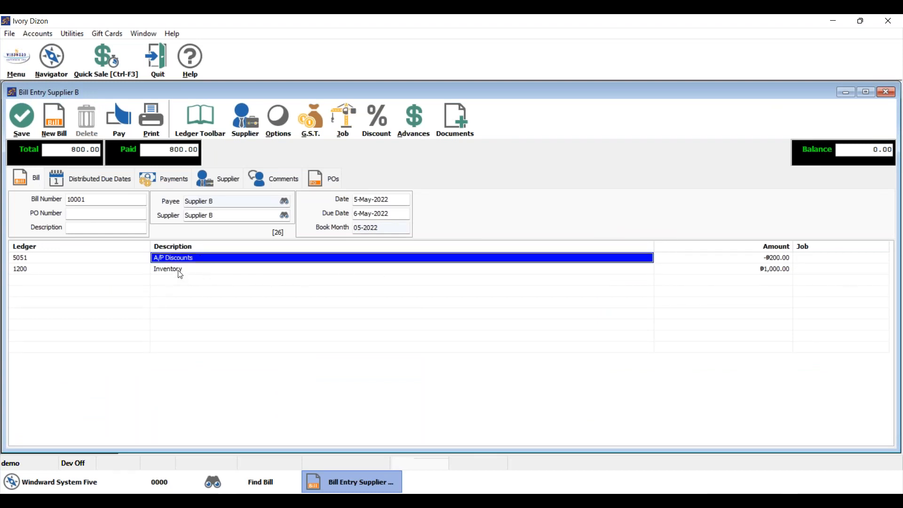
{"action": "left_click", "coordinate": [729, 259]}
{"action": "left_click", "coordinate": [721, 271]}
{"action": "left_click", "coordinate": [712, 256]}
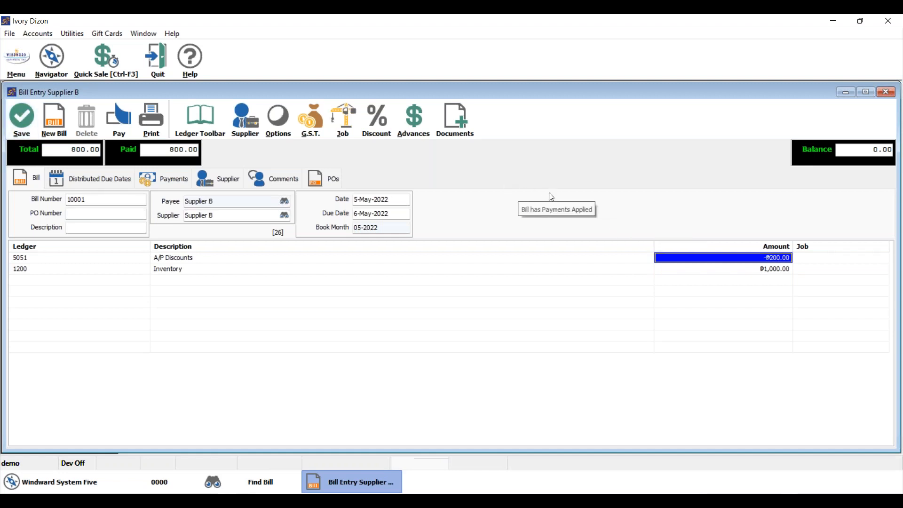
{"action": "left_click", "coordinate": [14, 123]}
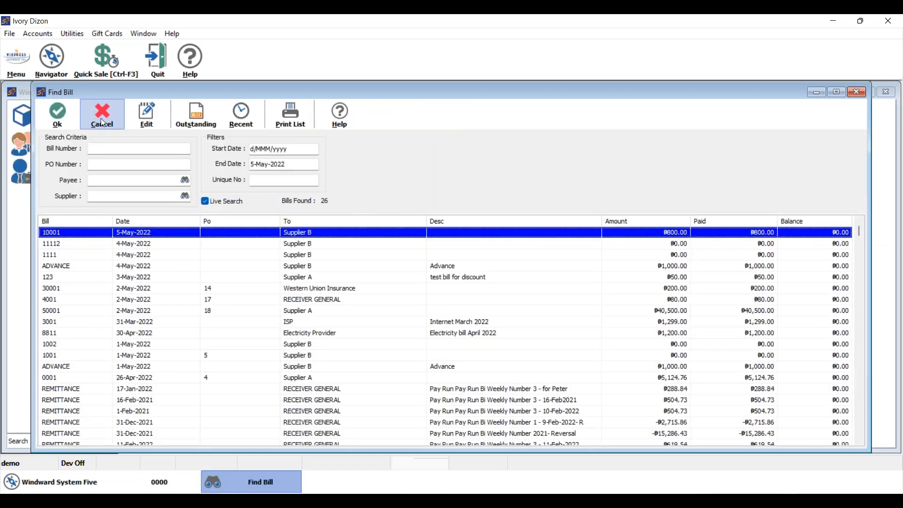
{"action": "left_click", "coordinate": [101, 118]}
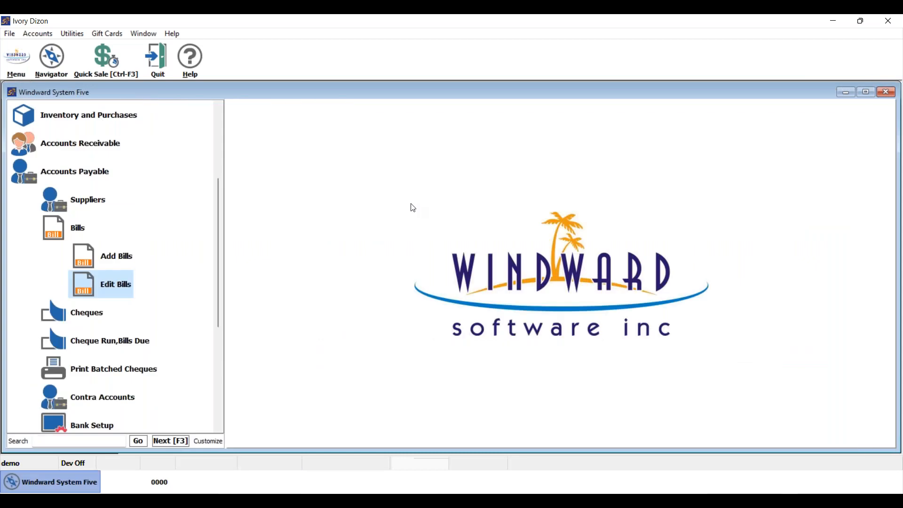
- Open Supplier A's record from the recent suppliers, show its advances, and maximize the supplier window
{"action": "left_click", "coordinate": [64, 208]}
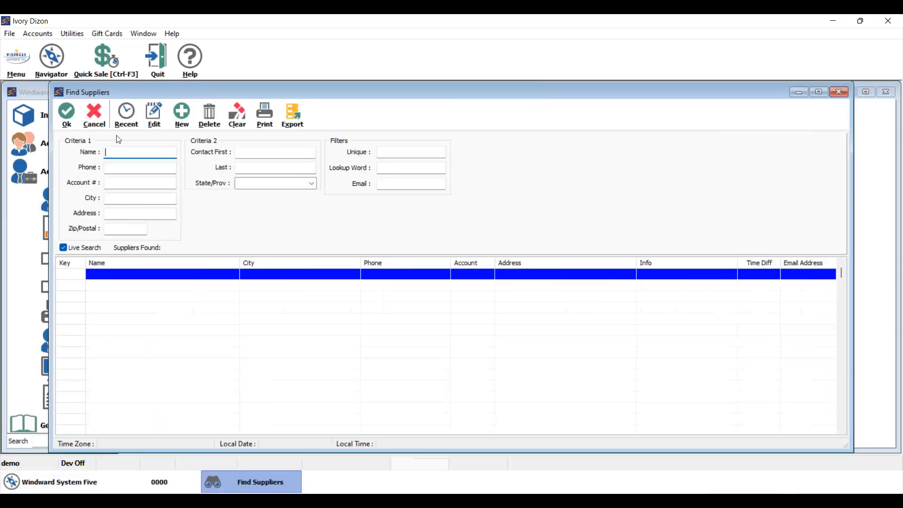
{"action": "left_click", "coordinate": [130, 120]}
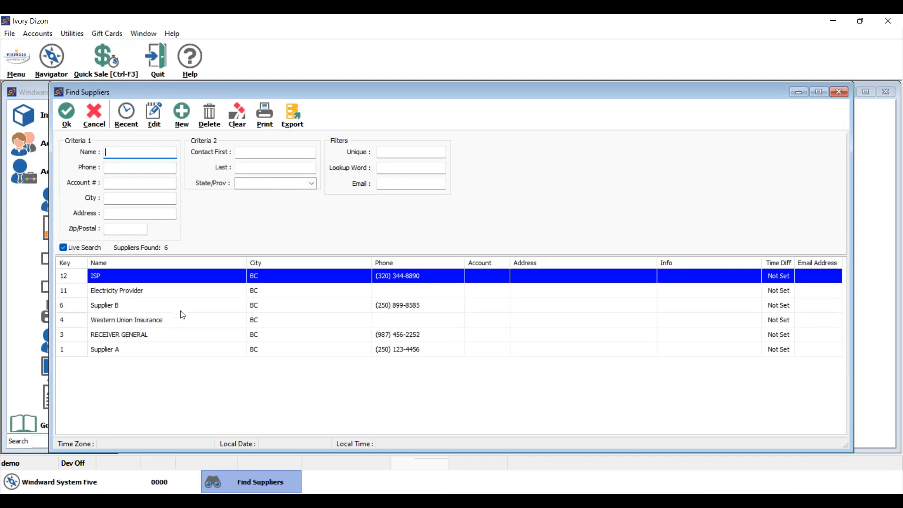
{"action": "left_click", "coordinate": [155, 351]}
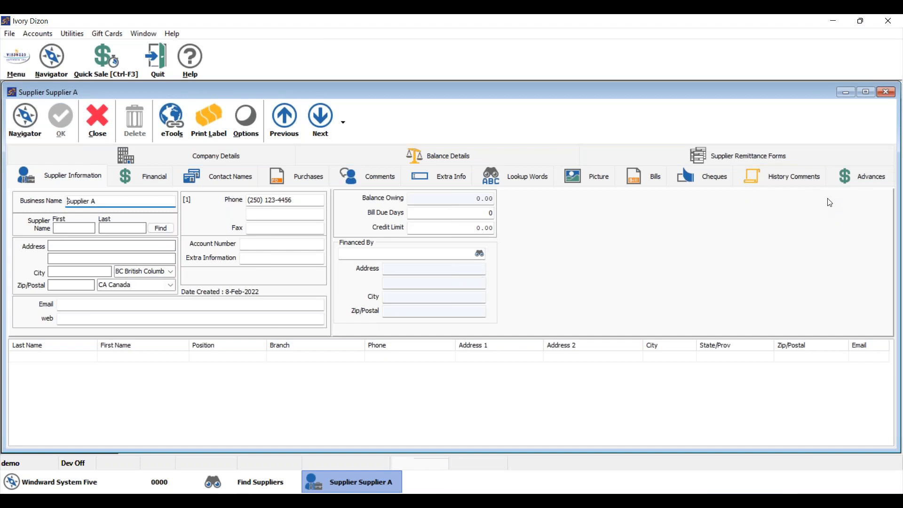
{"action": "left_click", "coordinate": [853, 185]}
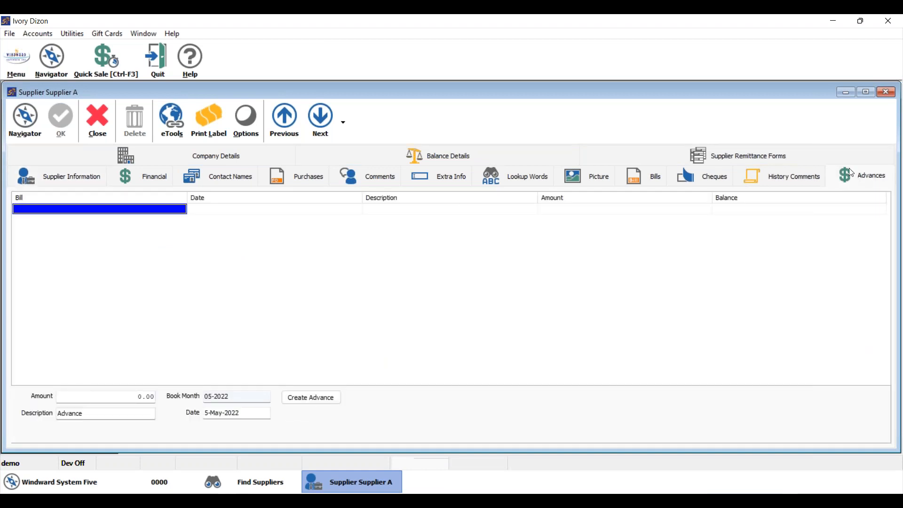
{"action": "left_click_drag", "start_coordinate": [792, 94], "coordinate": [722, 97]}
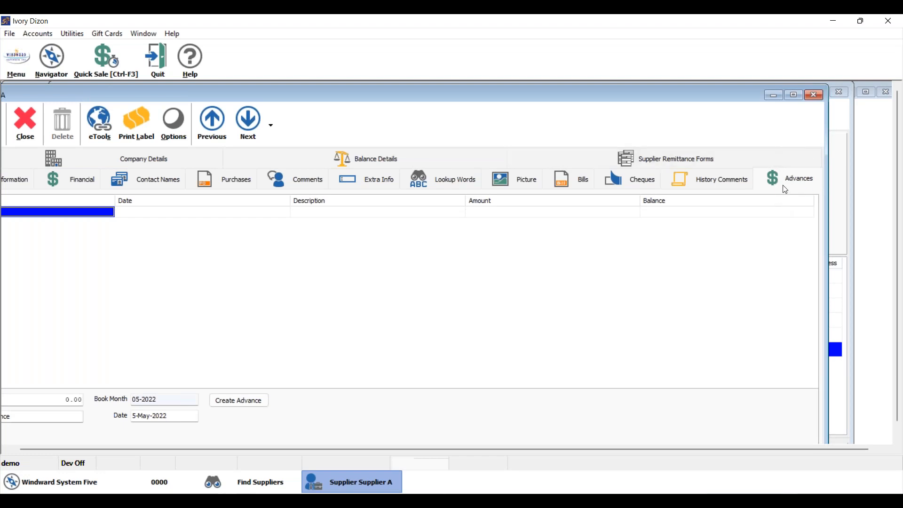
{"action": "left_click", "coordinate": [794, 94]}
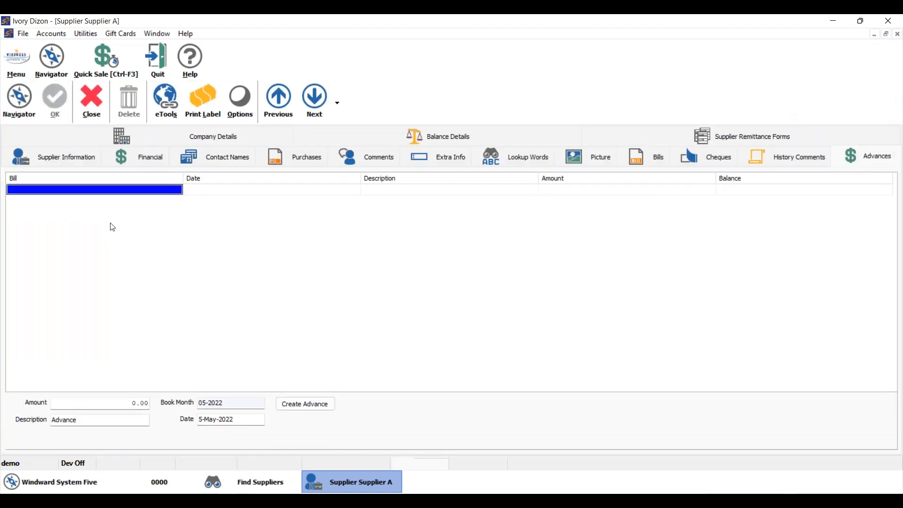
- Create a 100 advance for Supplier A, keeping the description Advance and the date 5-May-2022
{"action": "left_click", "coordinate": [133, 403]}
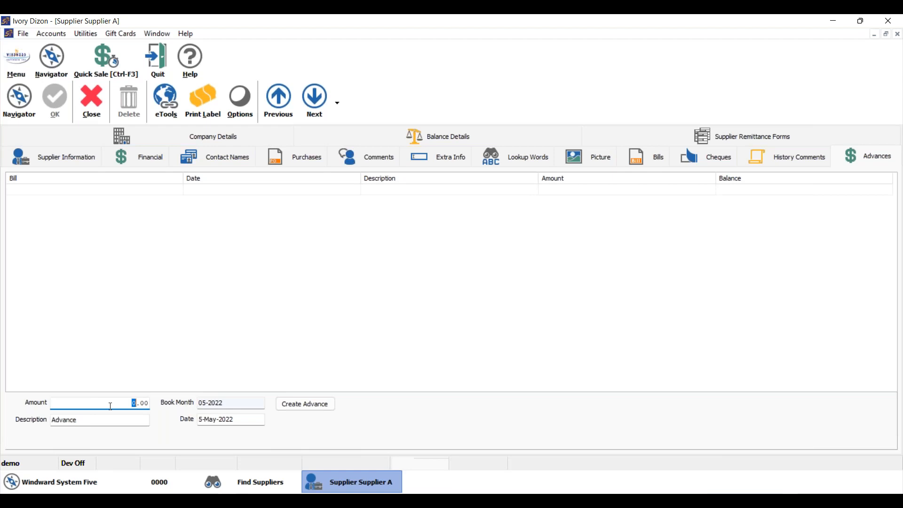
{"action": "type", "text": "100"}
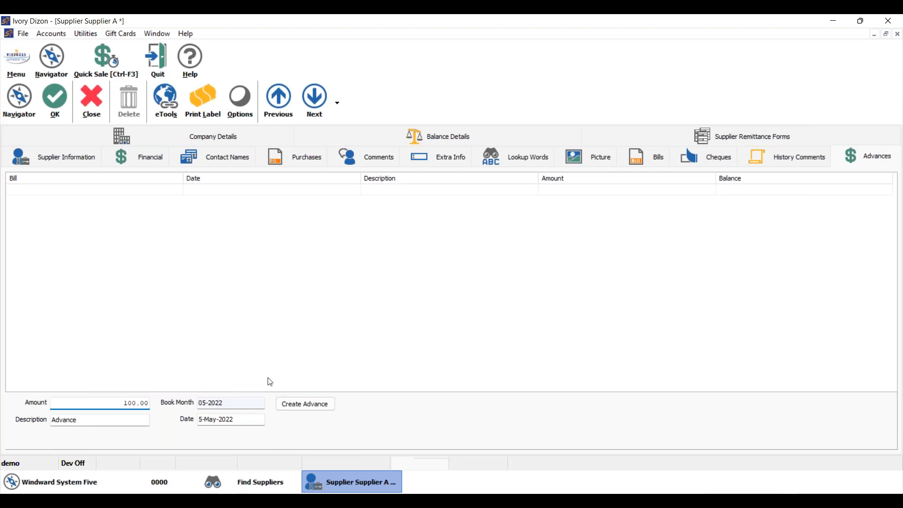
{"action": "left_click", "coordinate": [87, 420]}
{"action": "key", "text": "Tab"}
{"action": "left_click", "coordinate": [210, 422]}
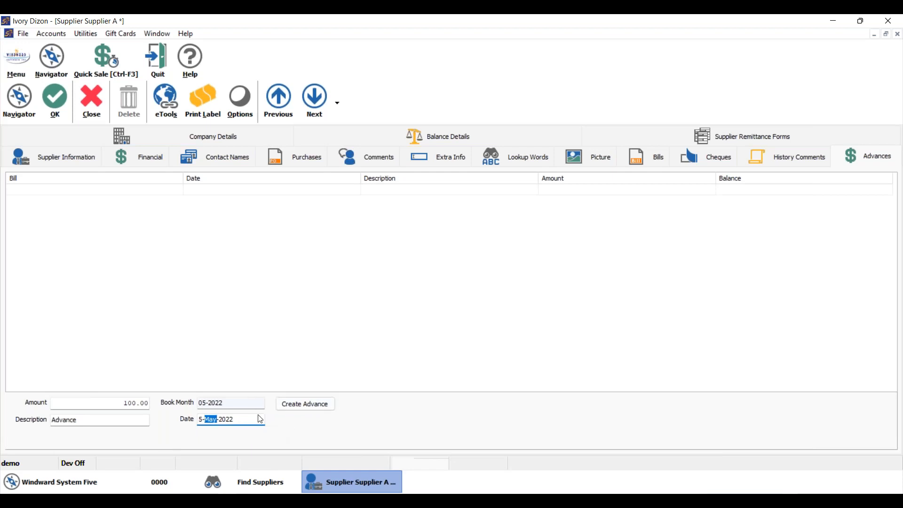
{"action": "left_click", "coordinate": [306, 404]}
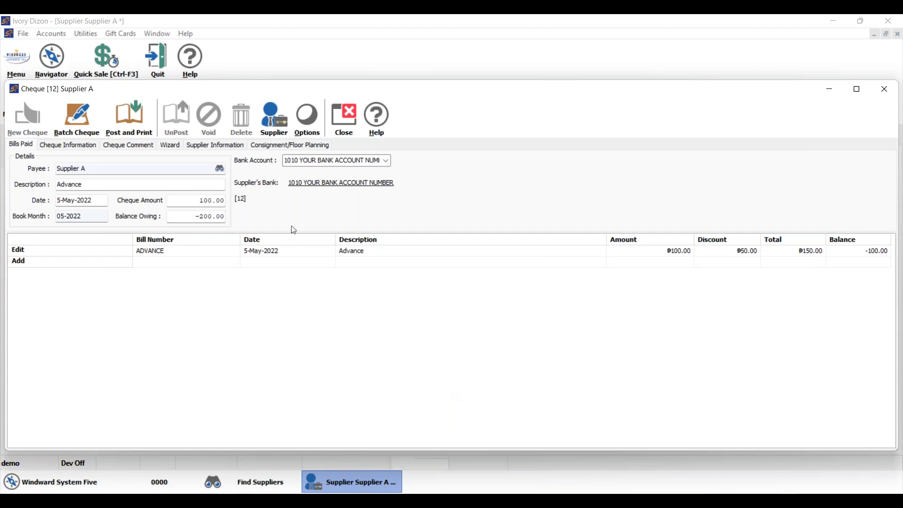
- Post the advance cheque for Supplier A with the proposed cheque number, declining to print it
{"action": "left_click", "coordinate": [139, 130]}
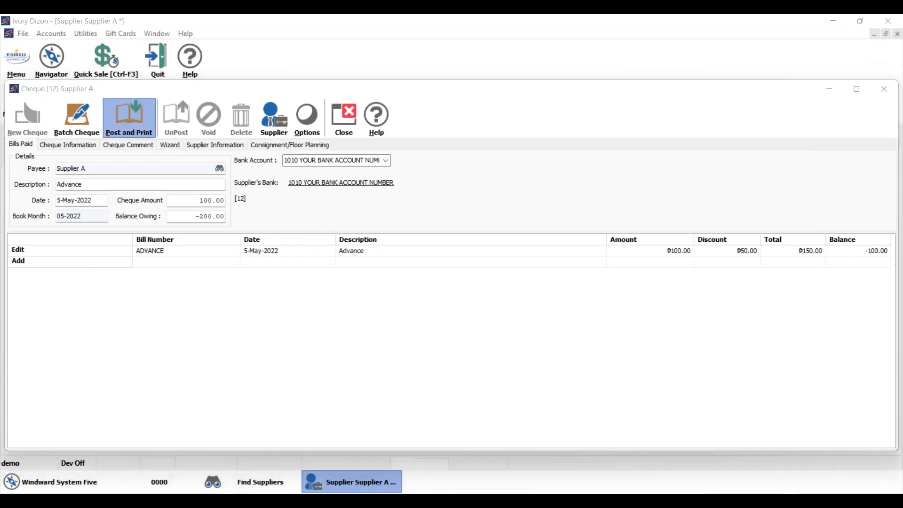
{"action": "left_click", "coordinate": [454, 280]}
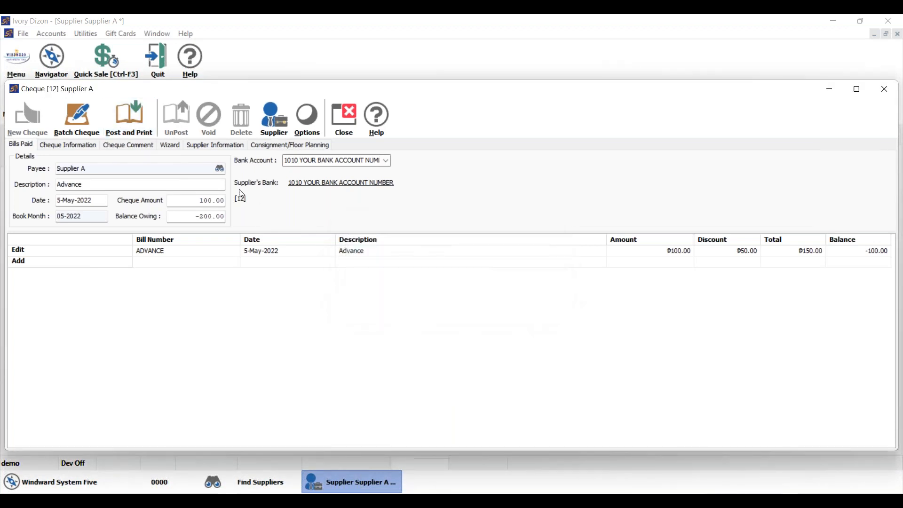
{"action": "left_click", "coordinate": [129, 119]}
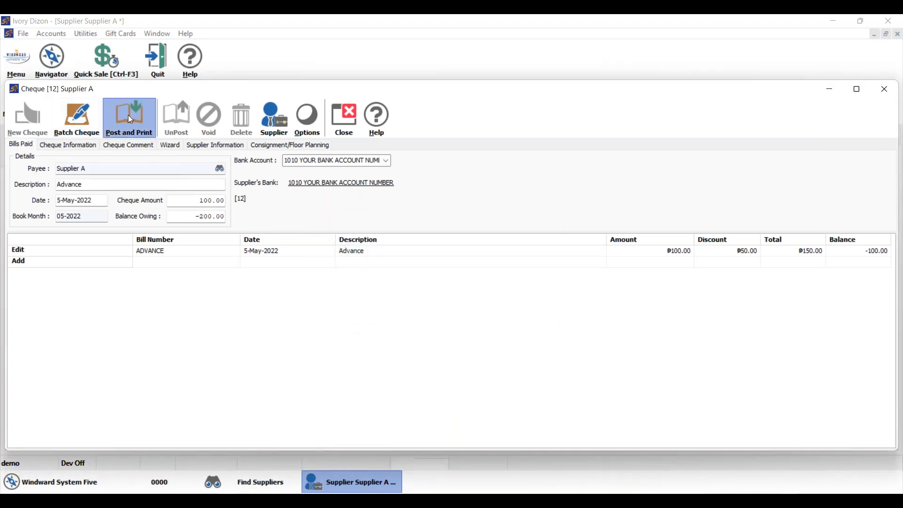
{"action": "left_click", "coordinate": [552, 272]}
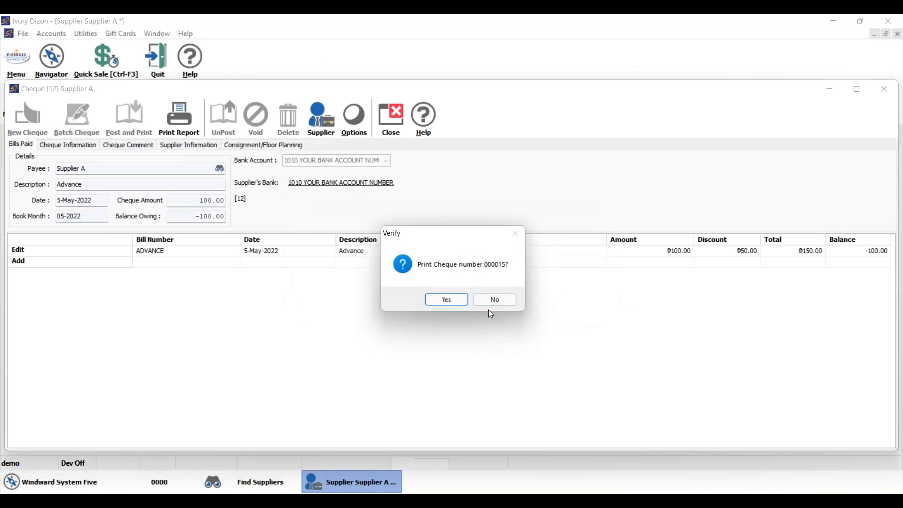
{"action": "left_click", "coordinate": [505, 305]}
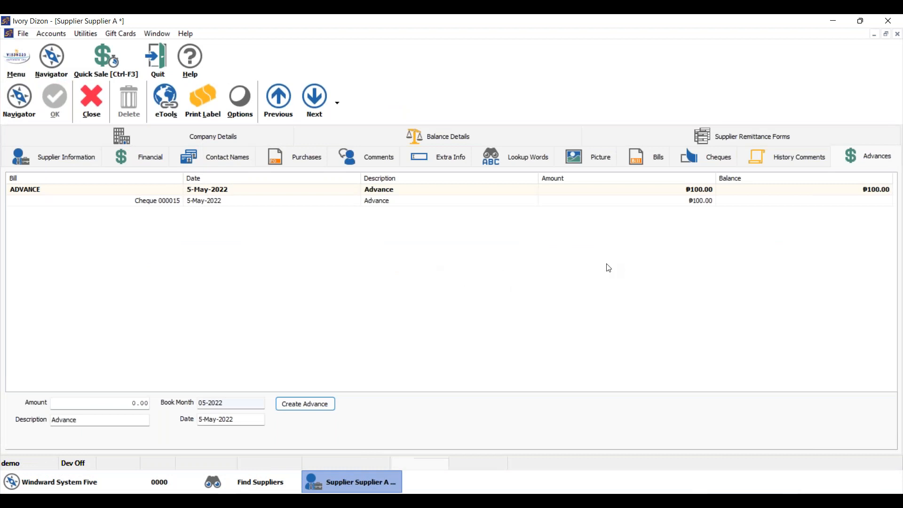
- Check the advance among Supplier A's outstanding bills and in its advance details, and close the supplier record
{"action": "left_click", "coordinate": [646, 159]}
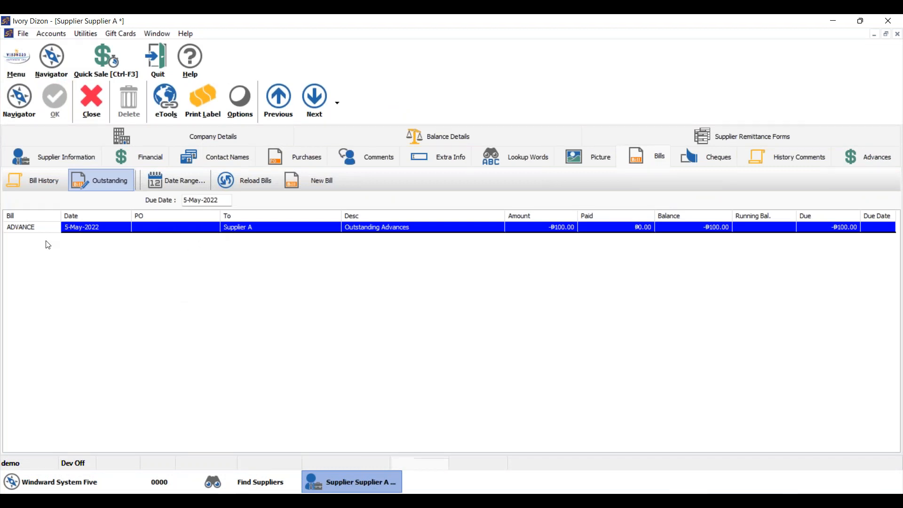
{"action": "double_click", "coordinate": [179, 228]}
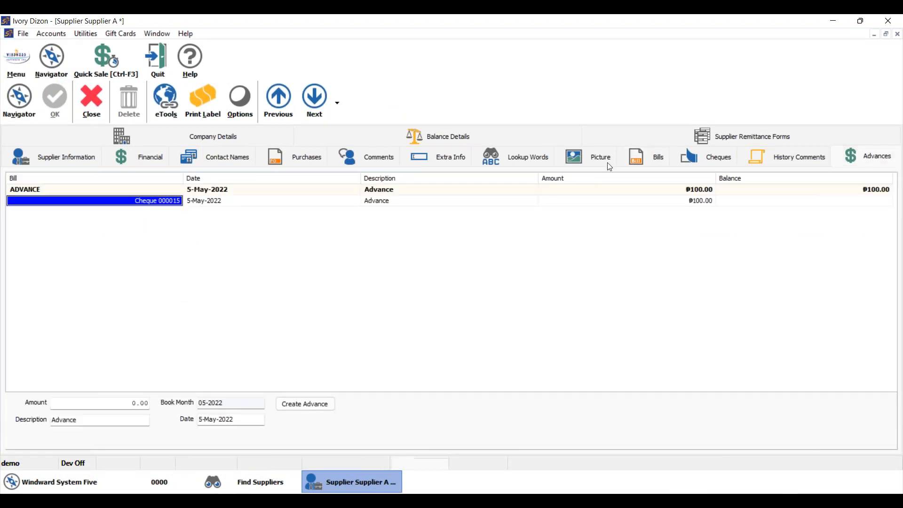
{"action": "left_click", "coordinate": [638, 155]}
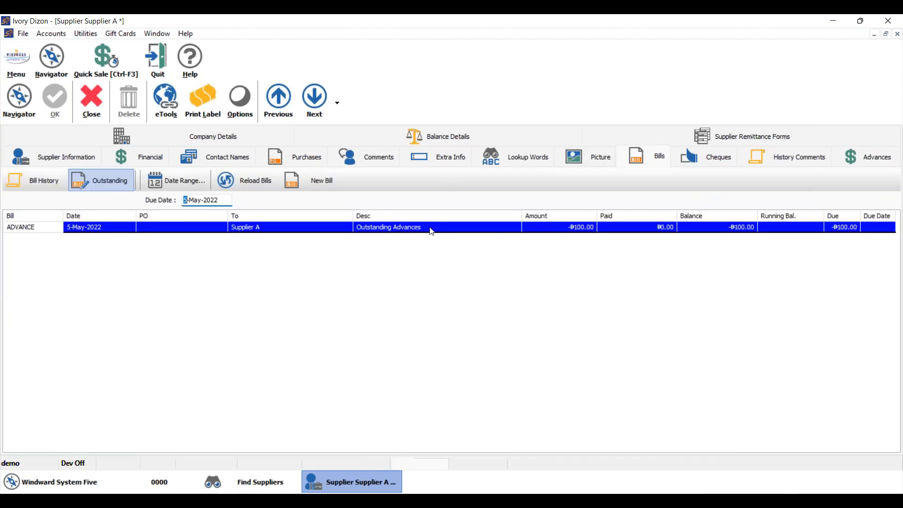
{"action": "left_click", "coordinate": [108, 115]}
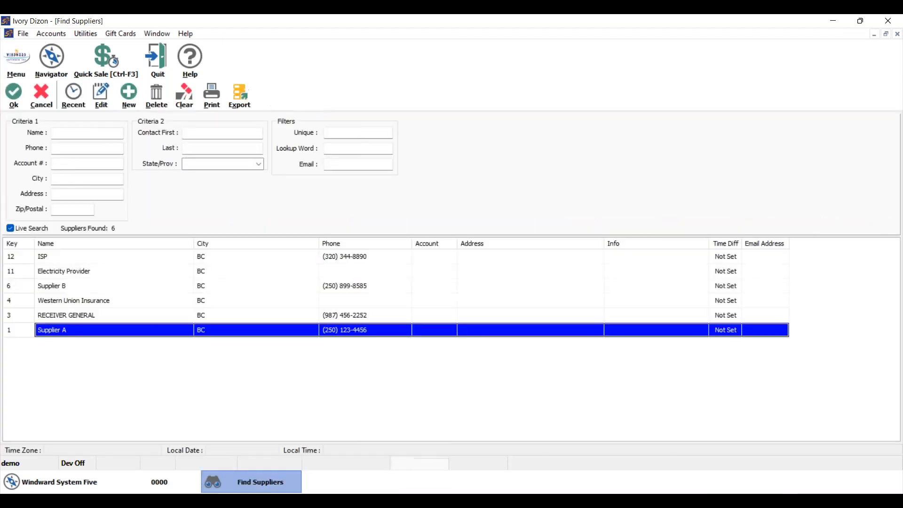